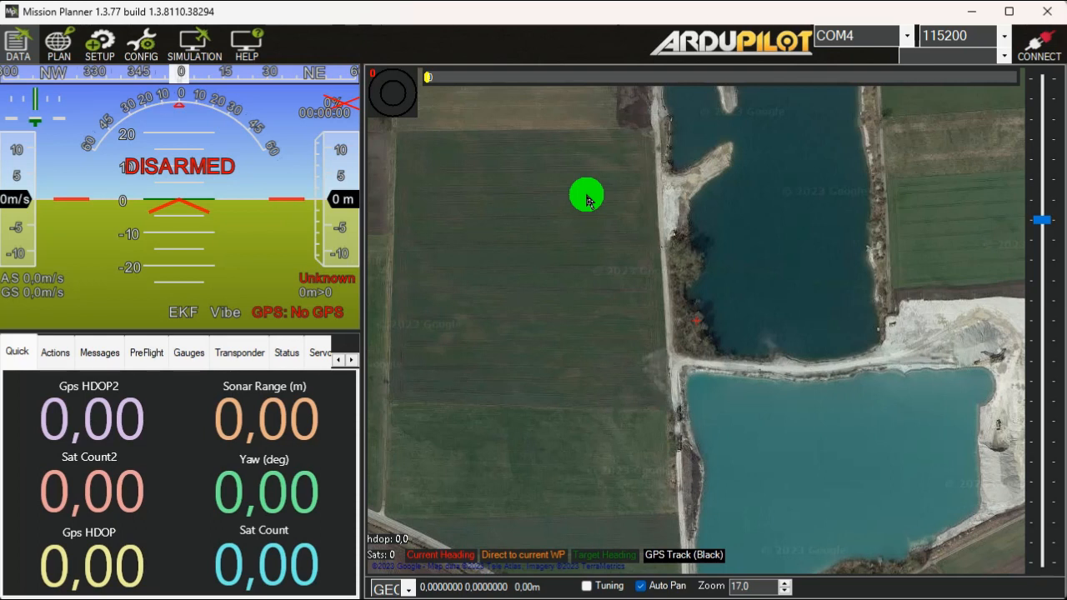
# Step: Connect to the autopilot with the port set to AUTO and dismiss the new firmware notice
pyautogui.click(911, 42)
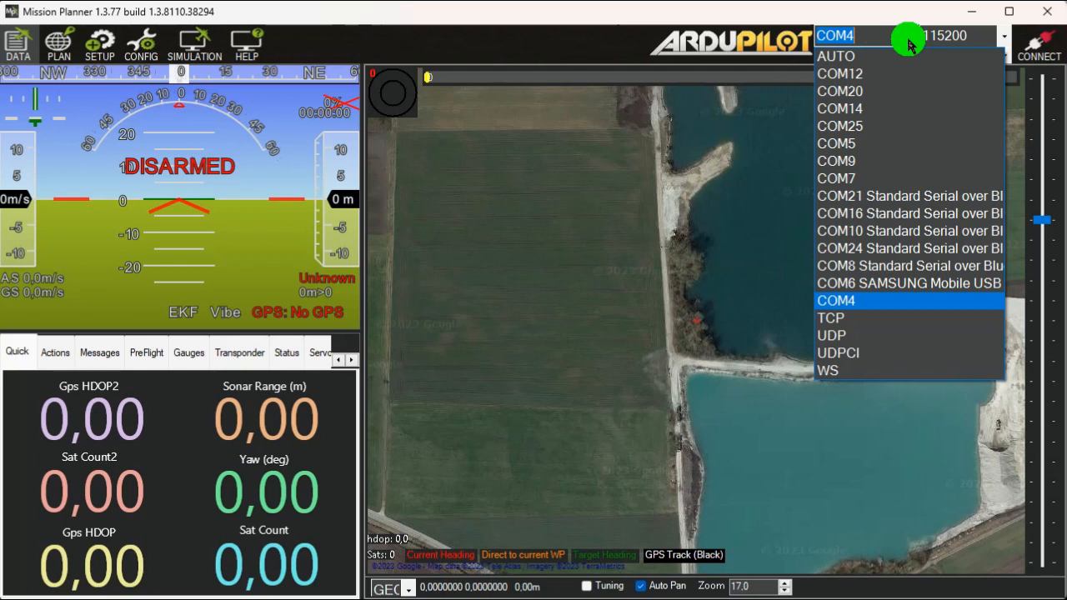
pyautogui.click(854, 58)
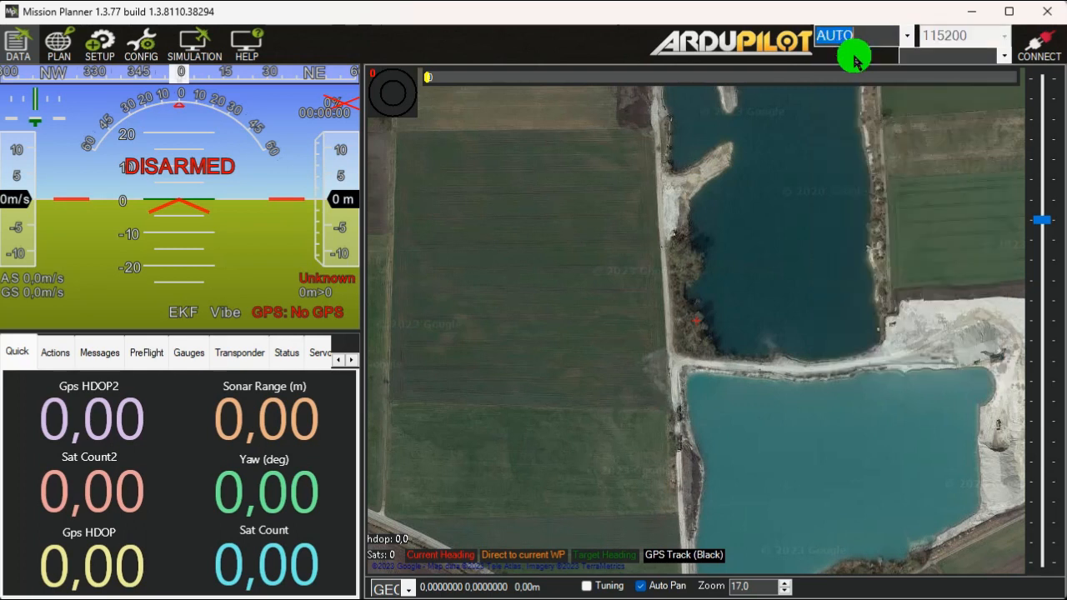
pyautogui.click(1041, 48)
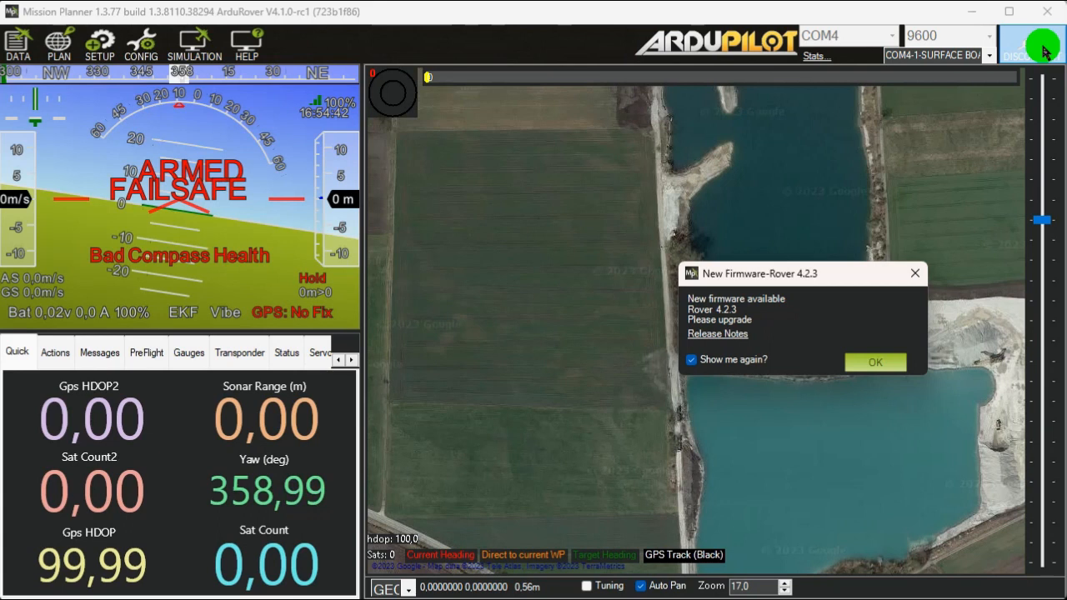
pyautogui.click(914, 273)
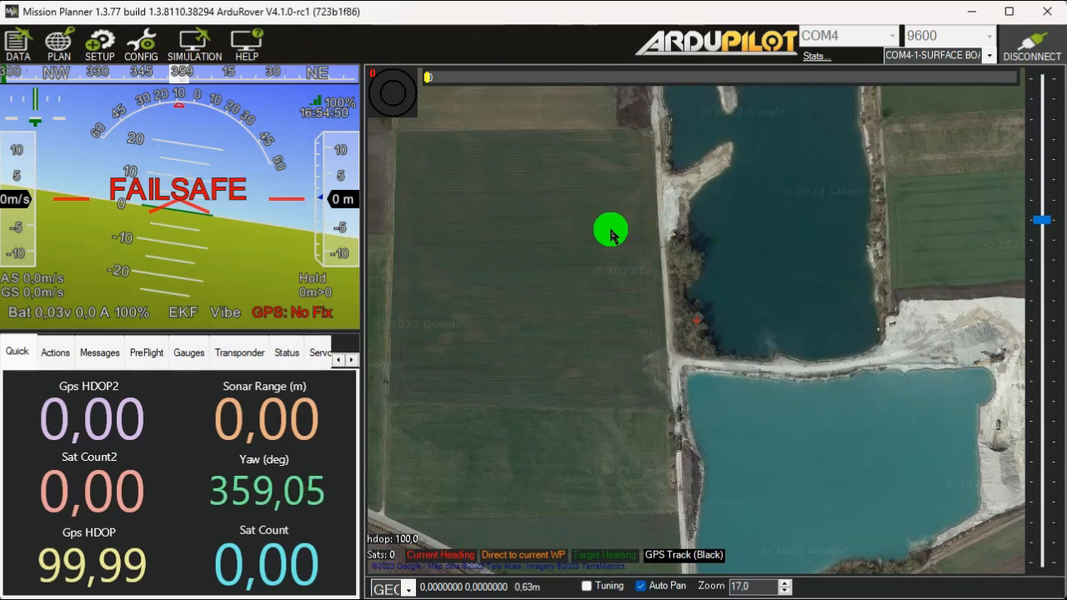
# Step: Find ARMING_REQUIRE in the full parameter tree, set it to 1 and write the parameters to the autopilot
pyautogui.click(139, 54)
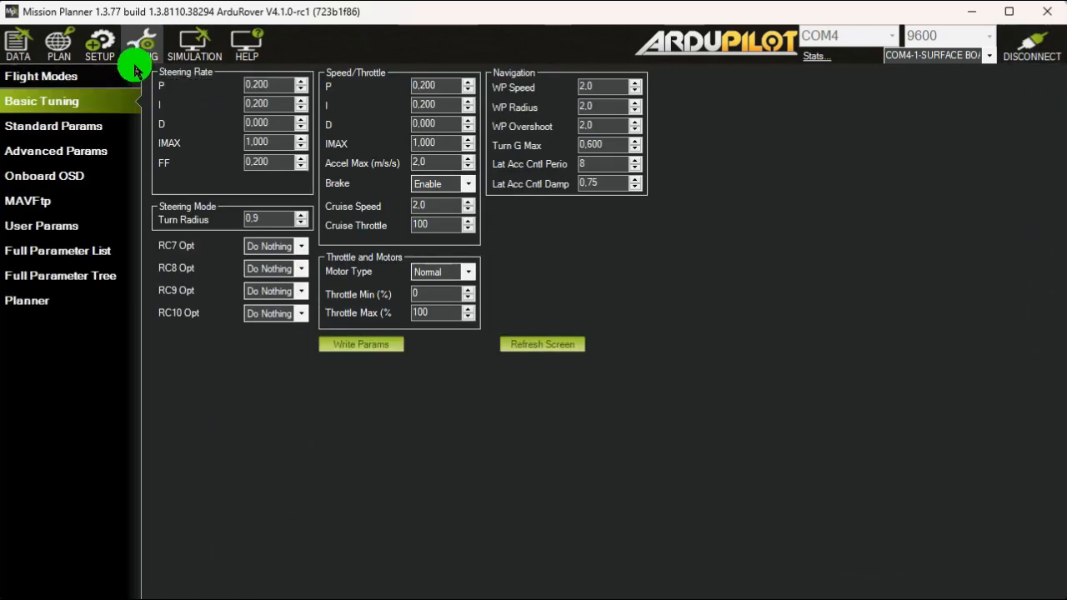
pyautogui.click(75, 276)
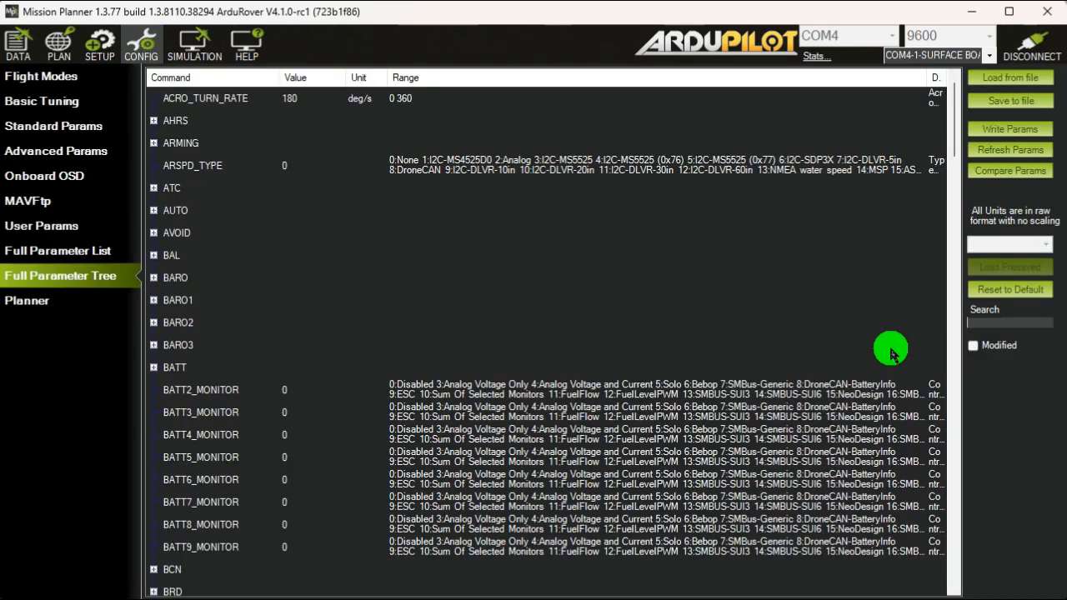
pyautogui.click(998, 325)
pyautogui.write('ARMING')
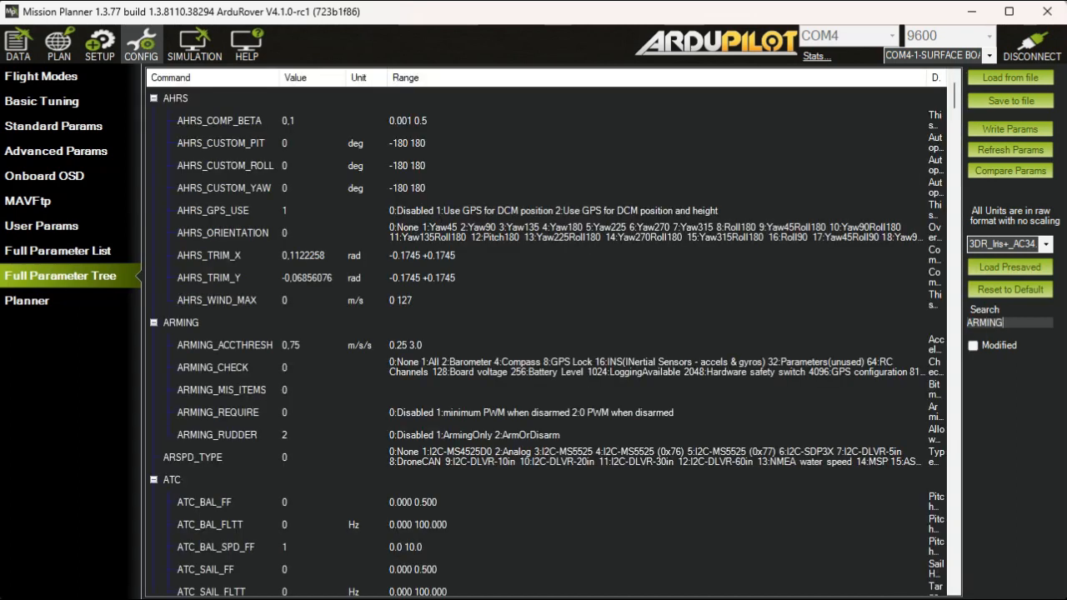
pyautogui.write('_RE')
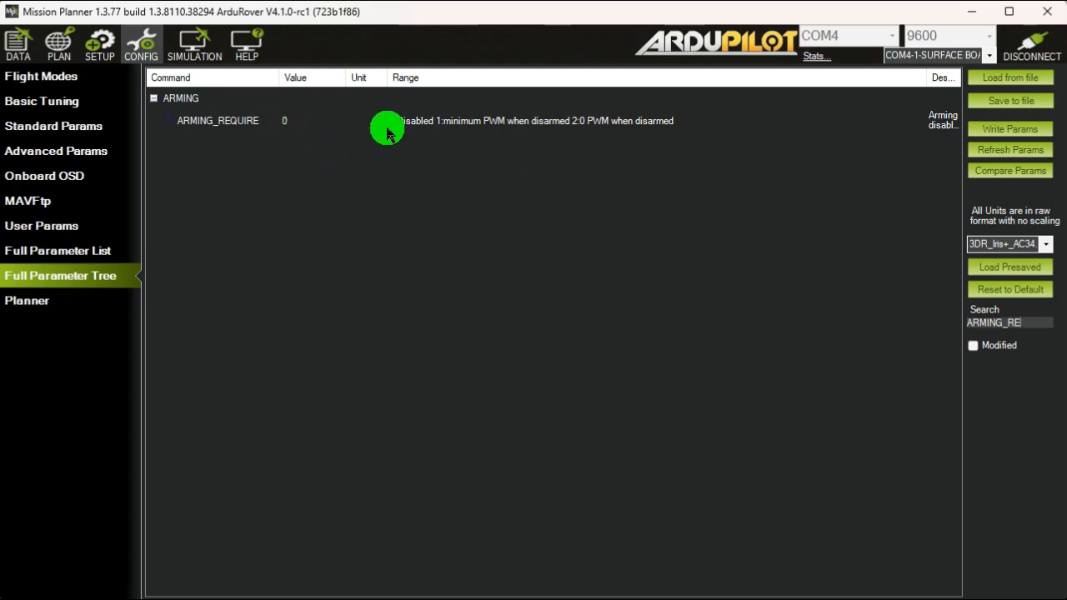
pyautogui.click(287, 125)
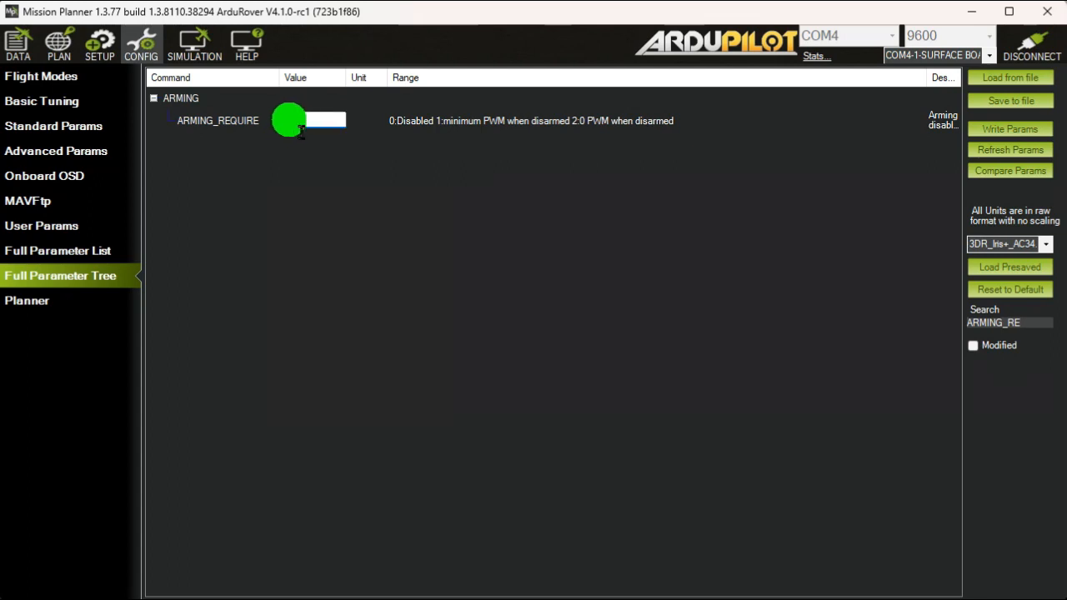
pyautogui.write('1')
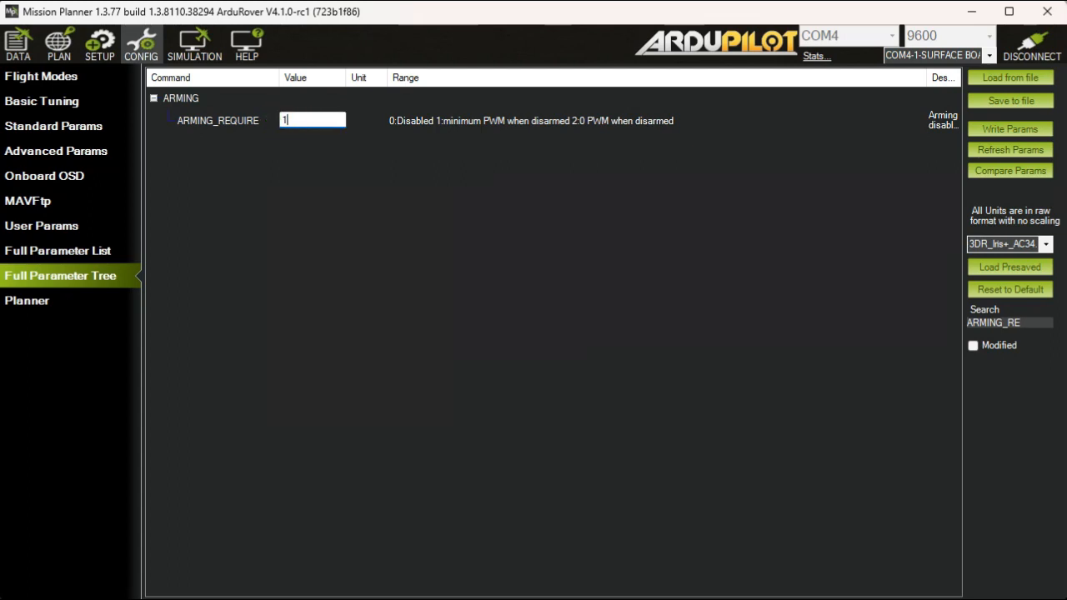
pyautogui.press('Return')
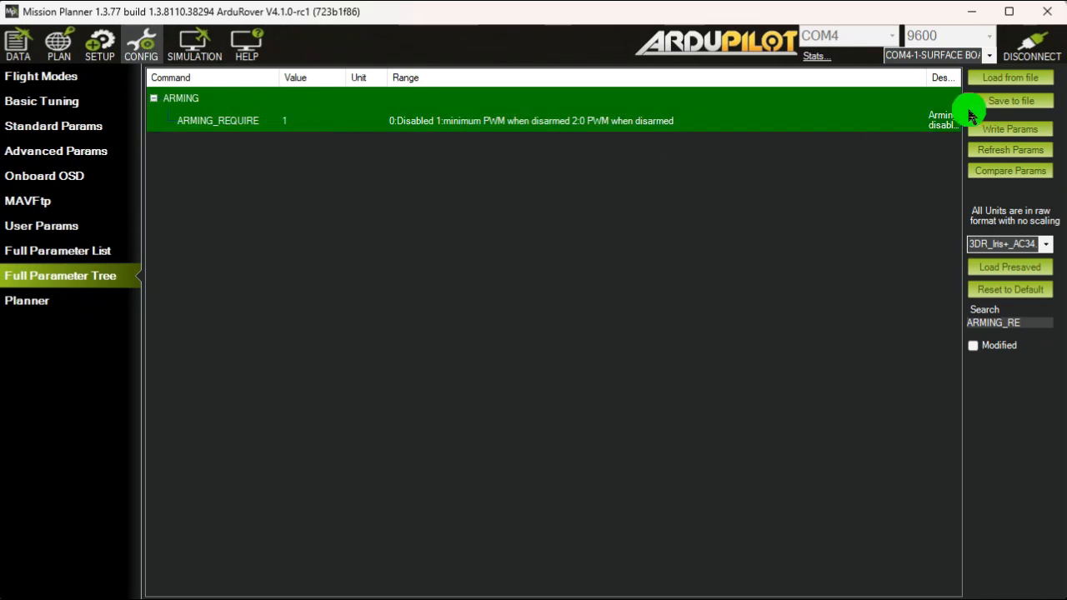
pyautogui.click(1022, 133)
pyautogui.click(872, 362)
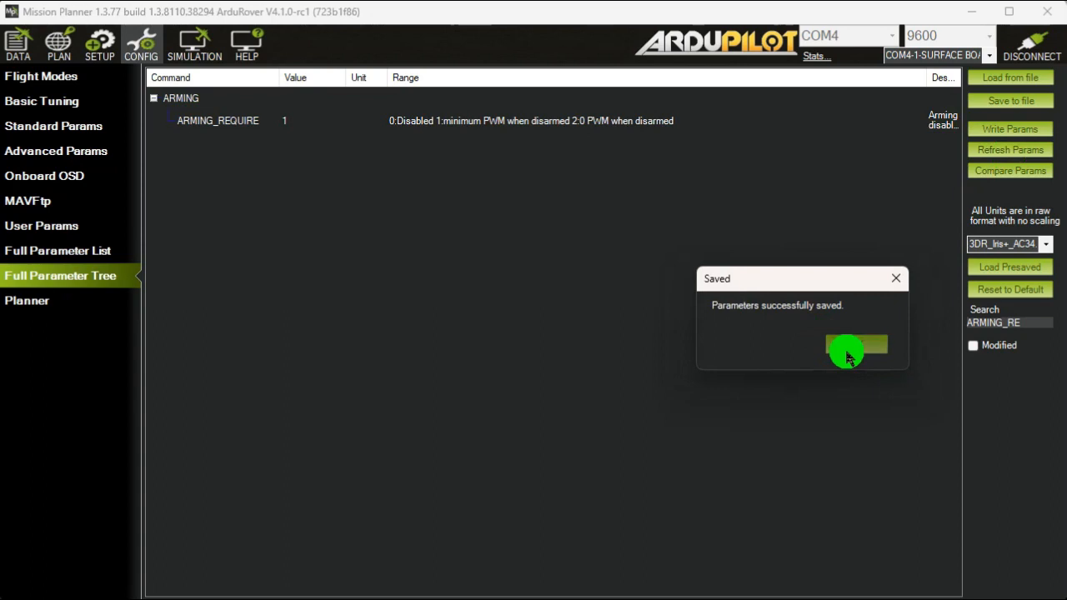
pyautogui.click(846, 352)
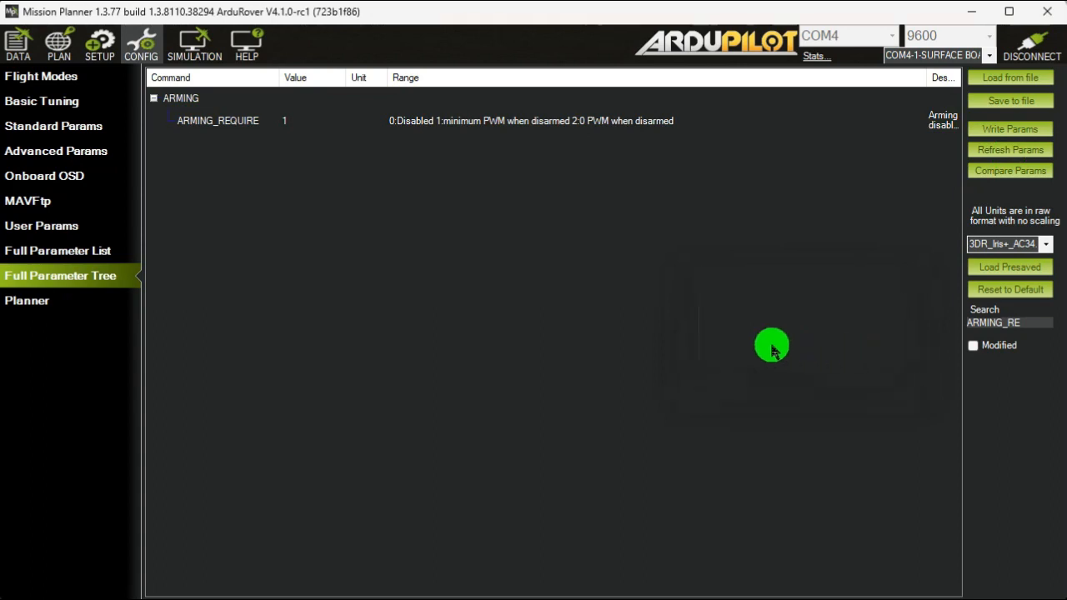
# Step: Check the flight data messages for the board type and the installed ArduRover firmware version
pyautogui.click(28, 51)
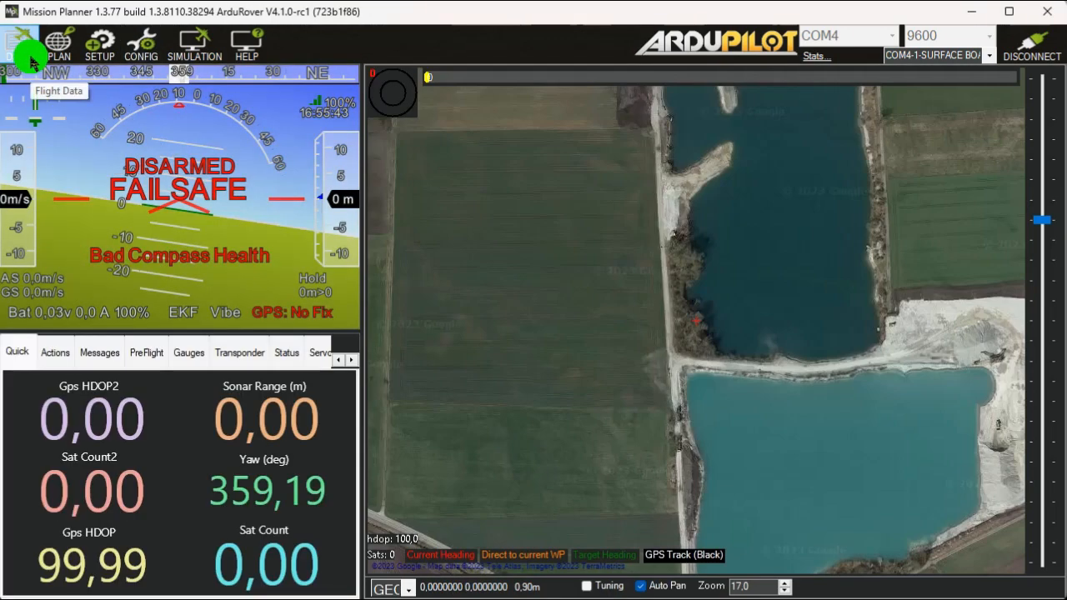
pyautogui.click(92, 352)
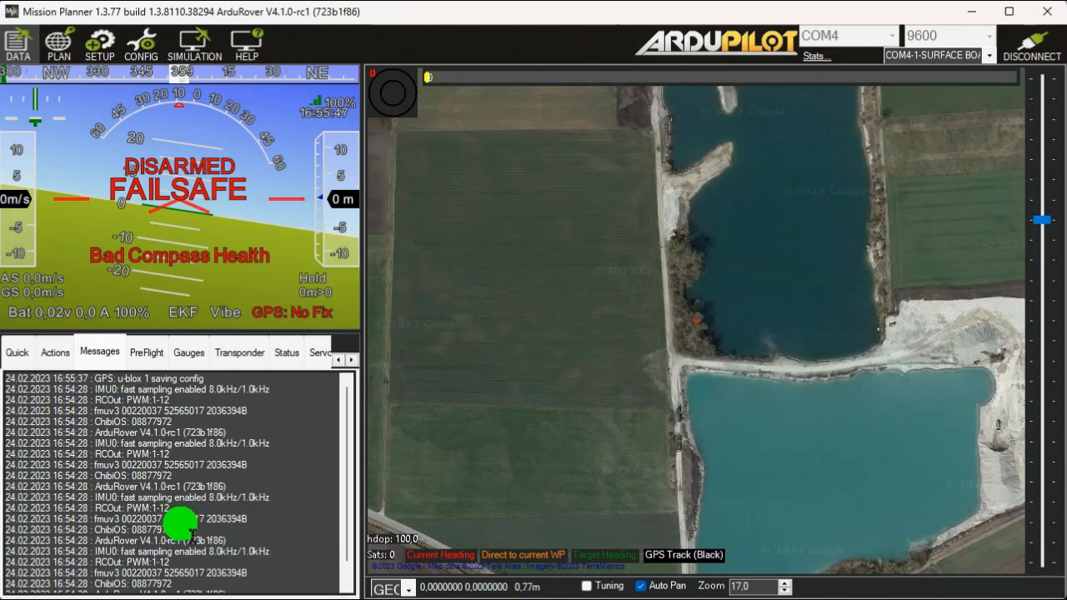
pyautogui.moveTo(181, 553); pyautogui.dragTo(123, 552)
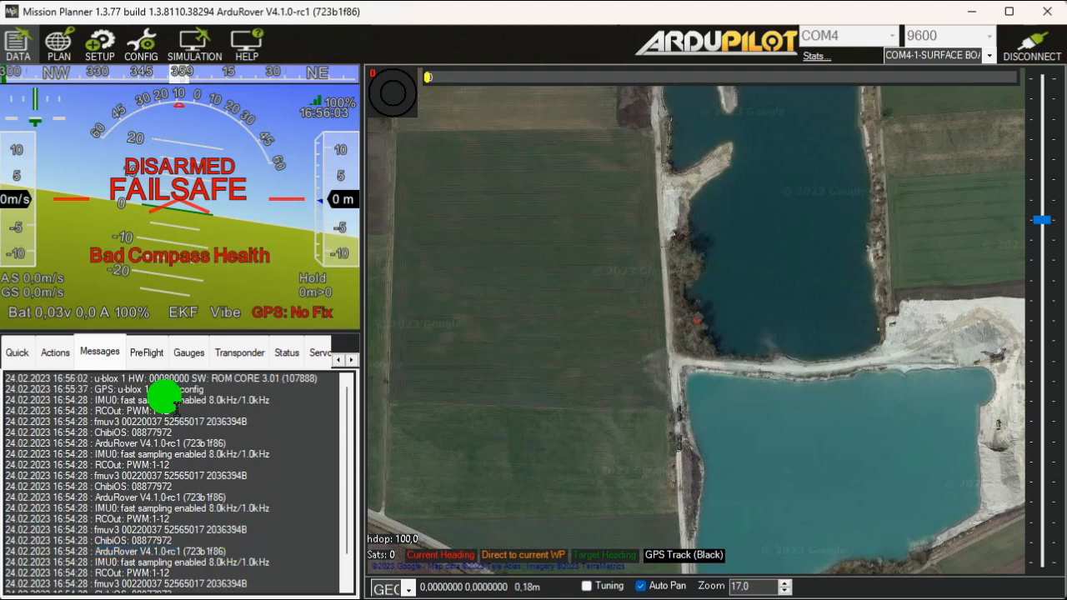
# Step: Reset all autopilot parameters to default, acknowledging the board reboot, and try to reconnect
pyautogui.click(142, 56)
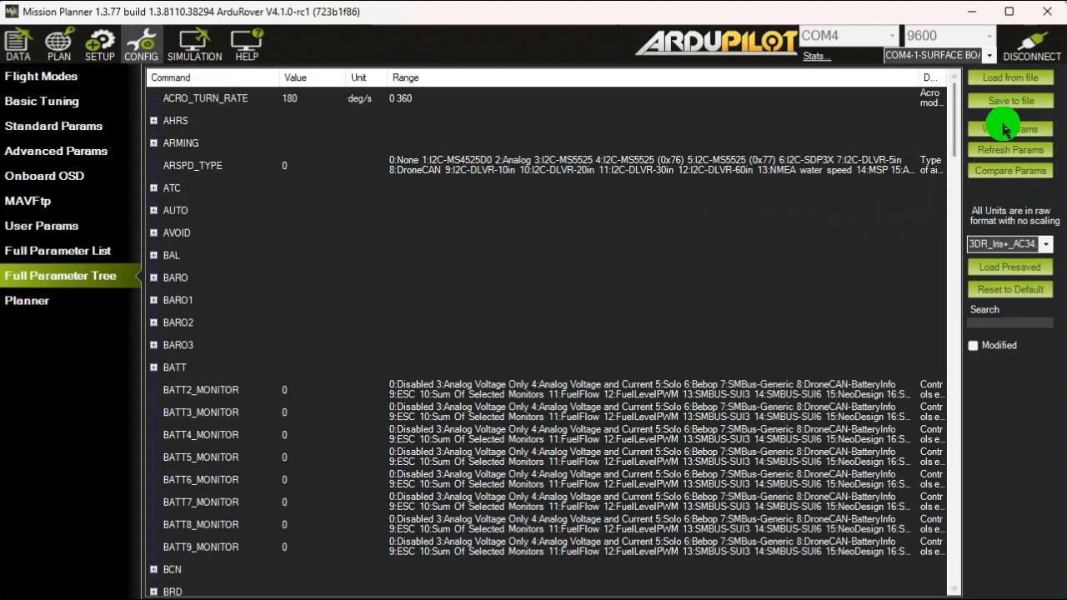
pyautogui.click(995, 293)
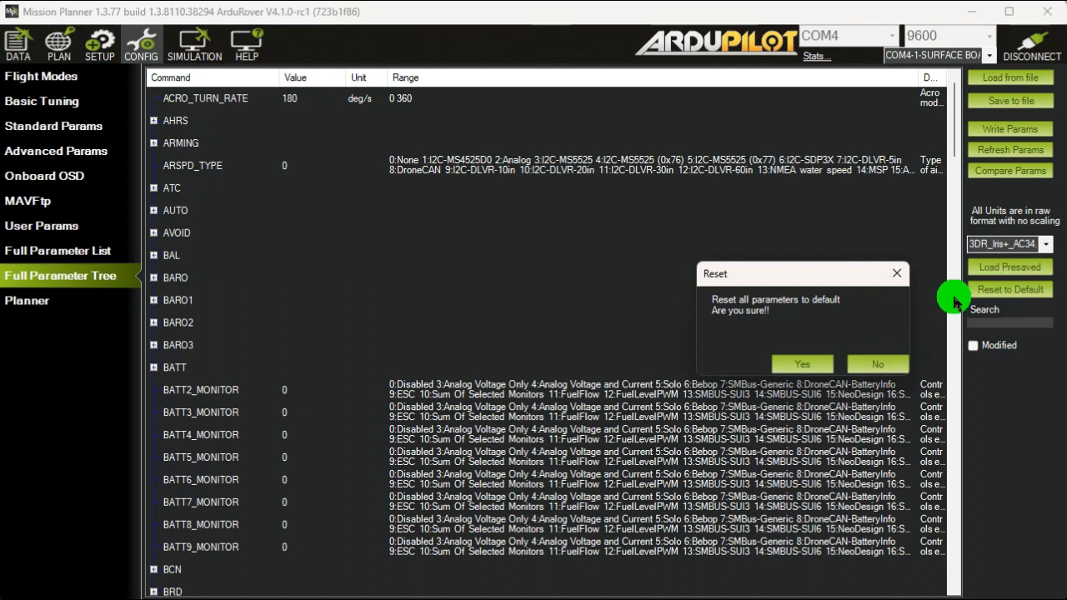
pyautogui.click(802, 364)
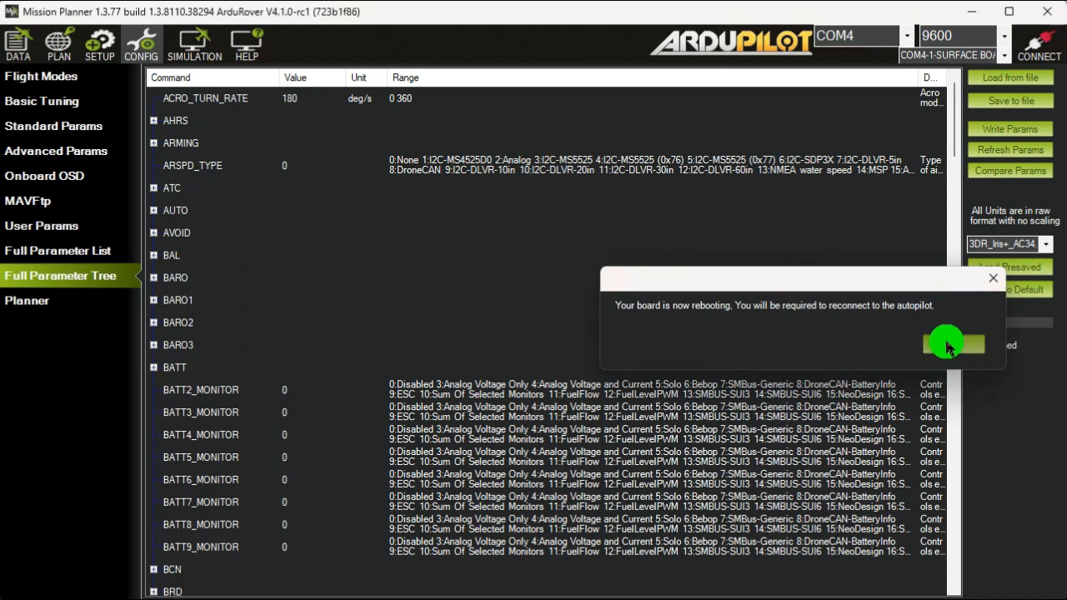
pyautogui.click(945, 347)
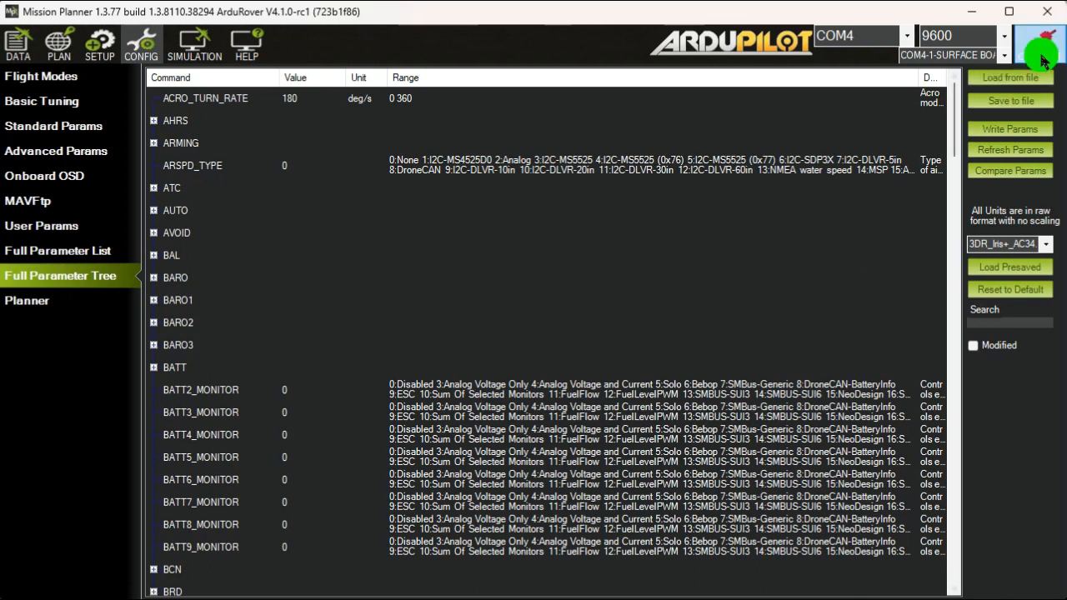
pyautogui.click(1042, 57)
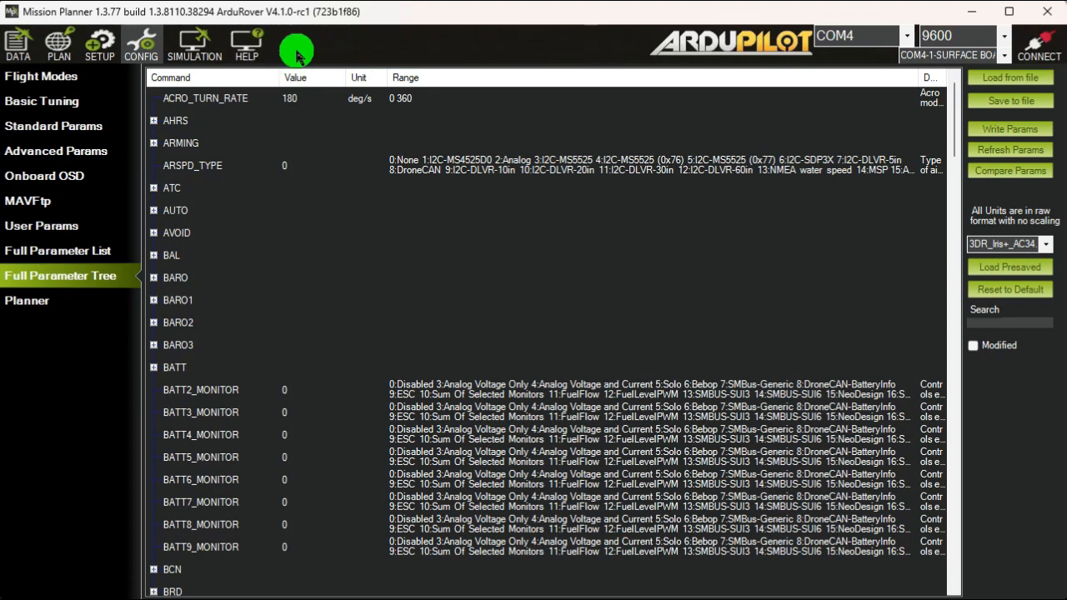
# Step: From the legacy firmware installation page, open the ArduPilot firmware download site in the browser and go to the Rover firmware
pyautogui.click(94, 51)
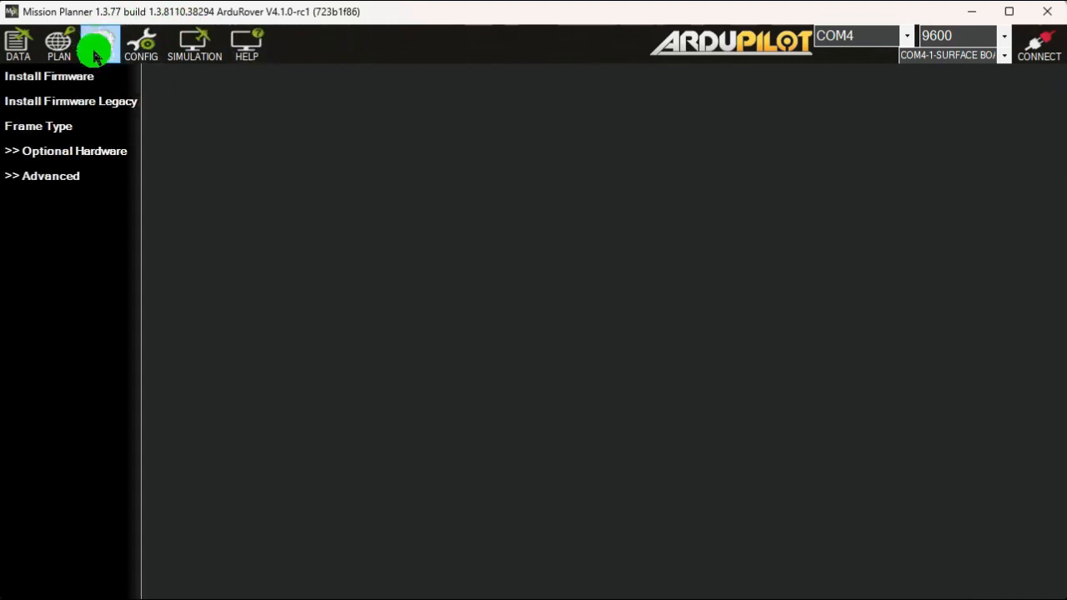
pyautogui.click(85, 79)
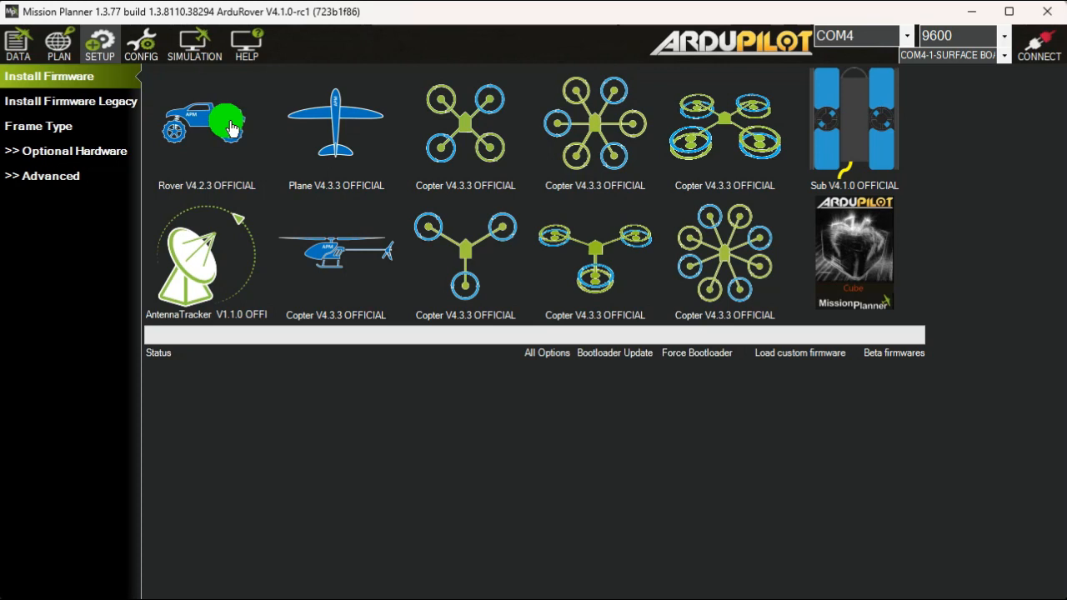
pyautogui.click(93, 103)
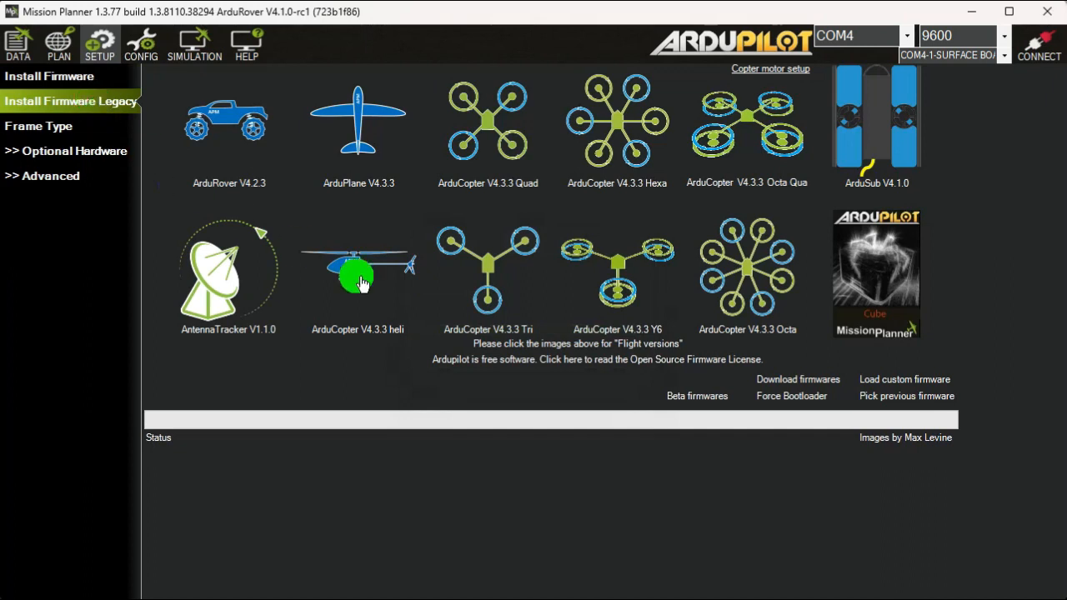
pyautogui.click(791, 380)
pyautogui.scroll(-3, 489, 309)
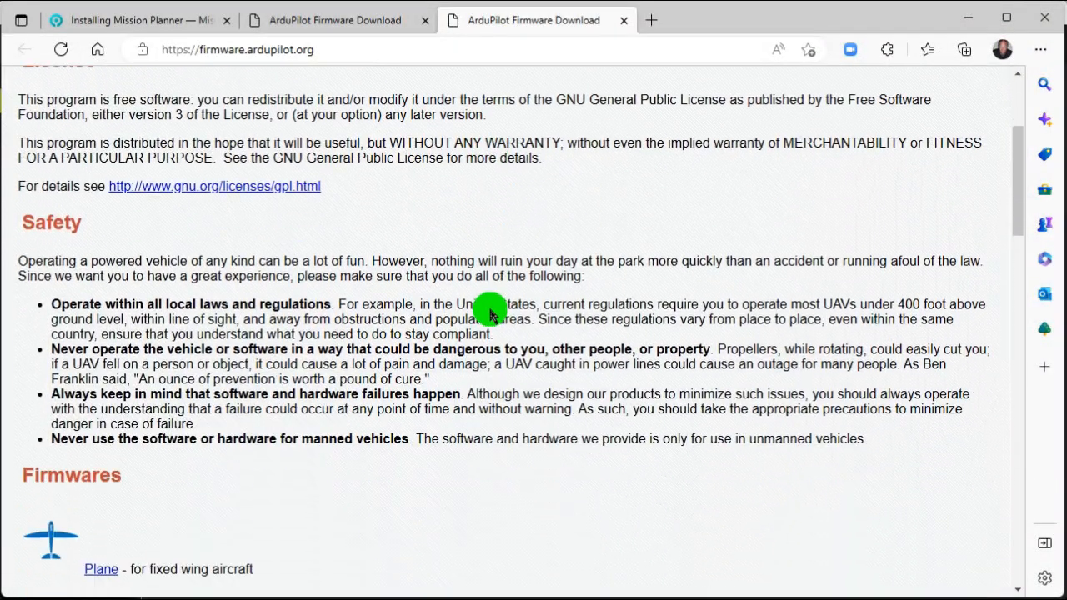
pyautogui.scroll(-5, 490, 312)
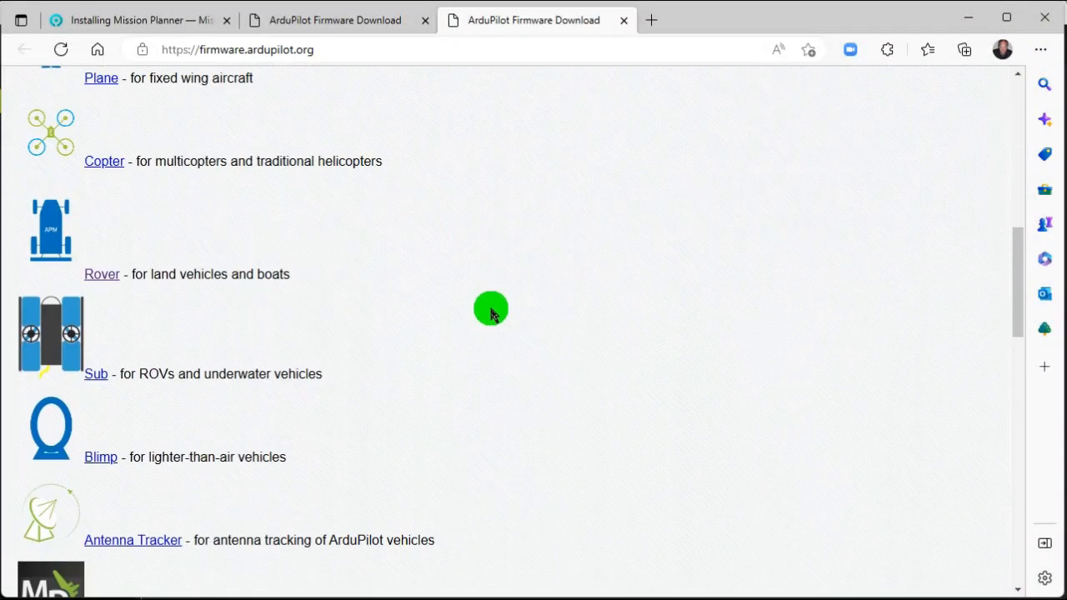
pyautogui.click(115, 285)
# Step: Open the stable-4.1.5 Rover release and its fmuv3 folder to examine the available firmware files
pyautogui.moveTo(1017, 229); pyautogui.dragTo(1032, 393)
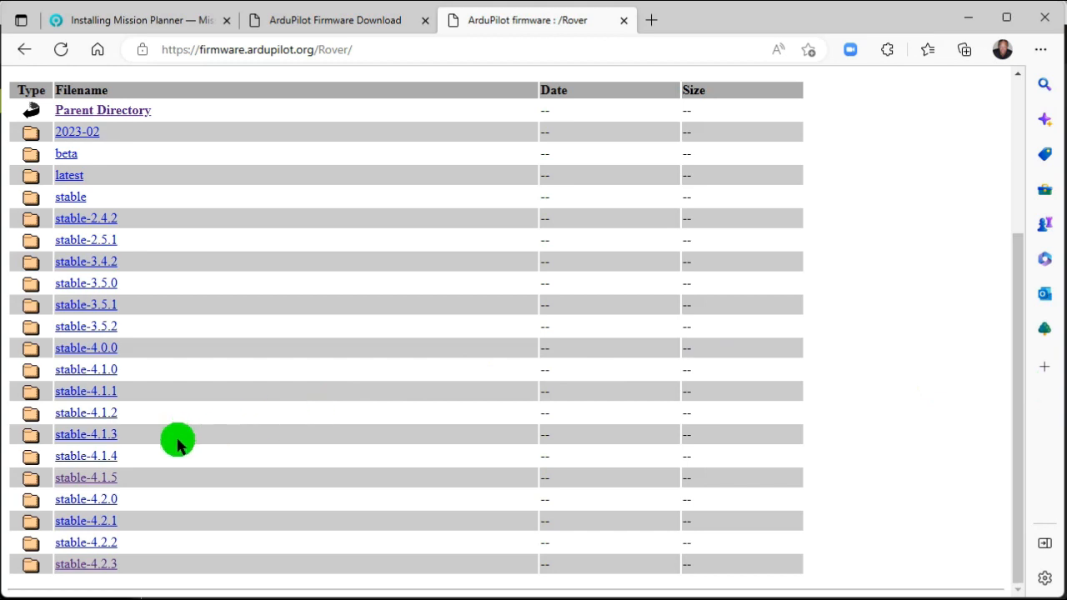
pyautogui.click(111, 485)
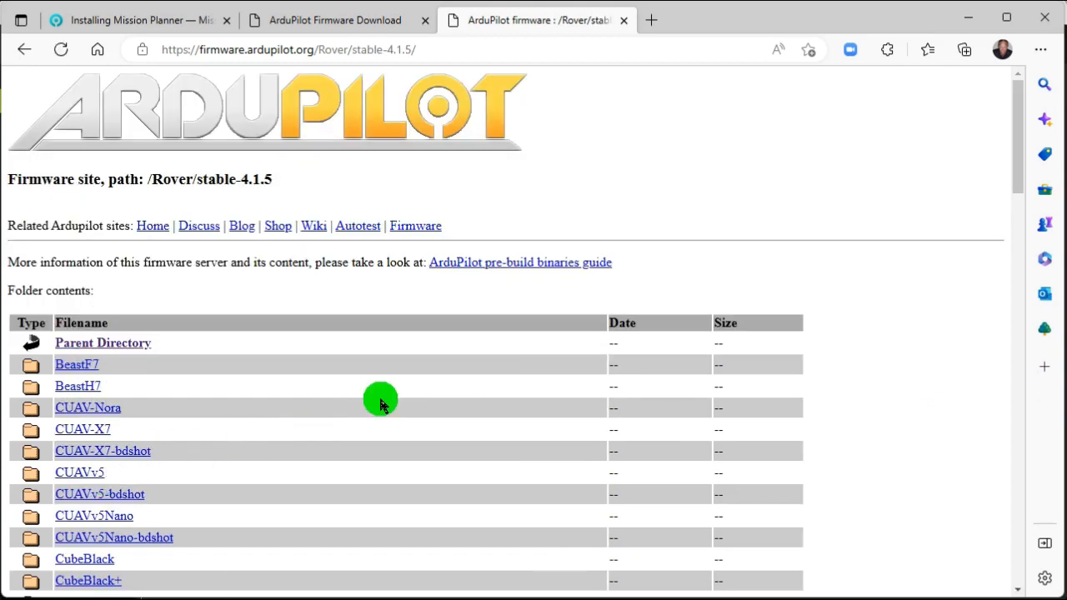
pyautogui.moveTo(1016, 183); pyautogui.dragTo(608, 476)
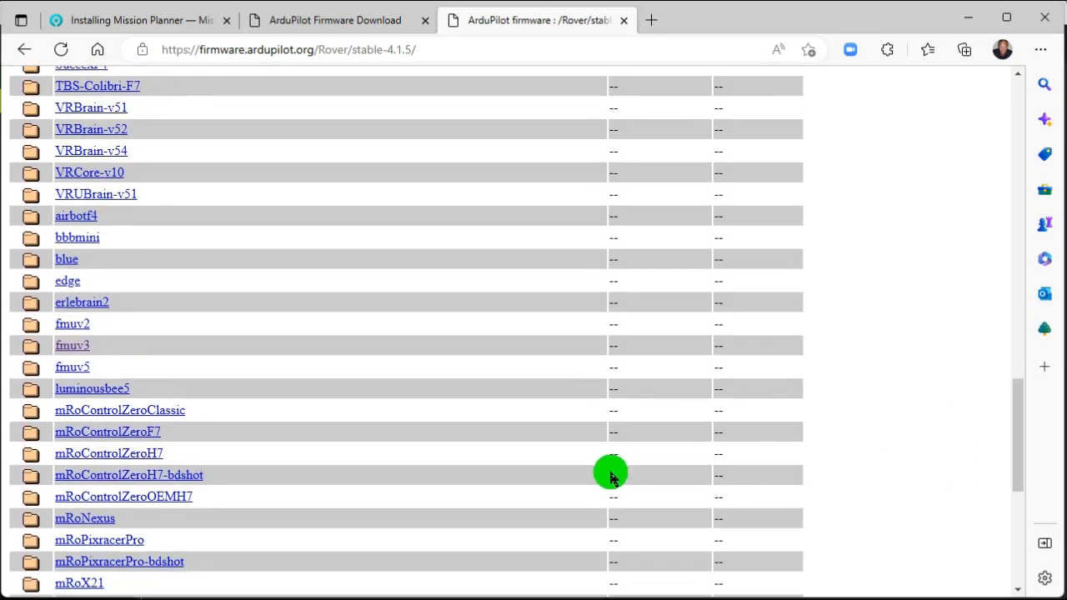
pyautogui.click(81, 356)
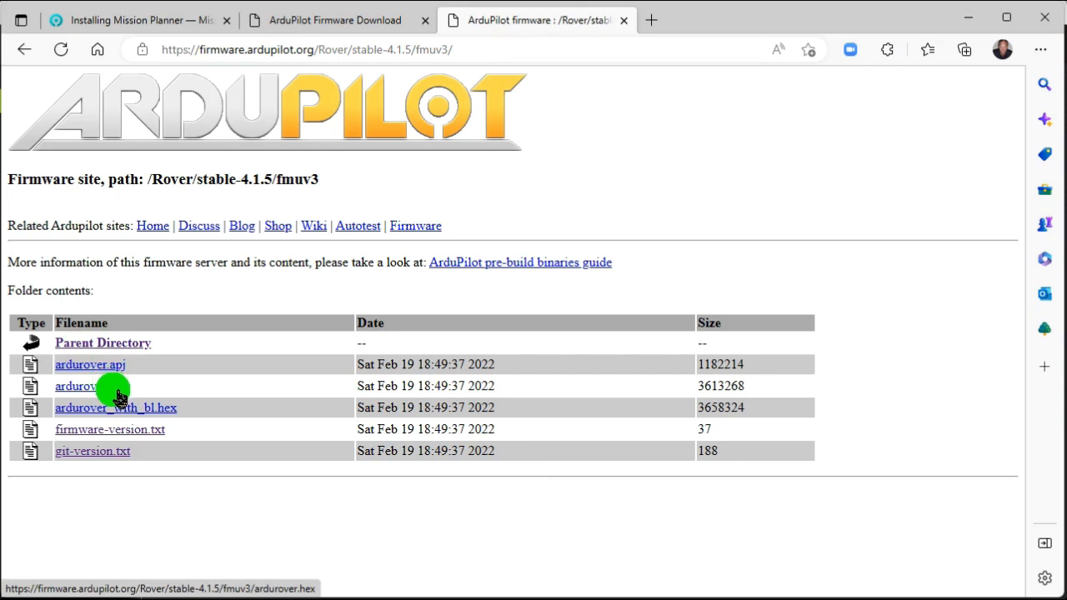
# Step: Back in Mission Planner, load ardurover.apj as custom firmware from the folder "Ardurover fpr pixhawk fmuv3 version 4.1.5"
pyautogui.hotkey('alt', 'Tab')
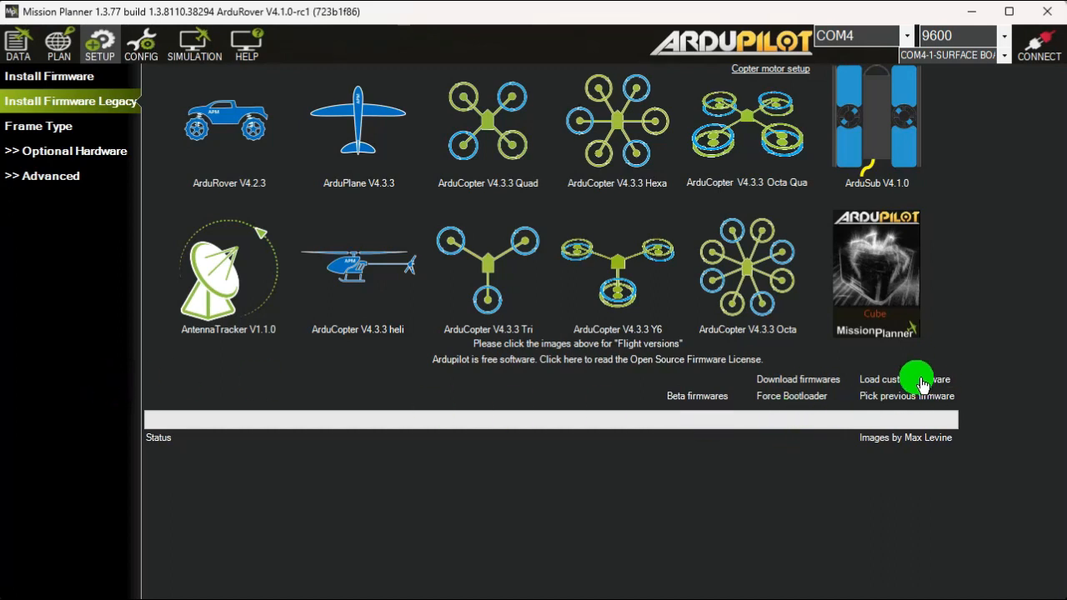
pyautogui.click(917, 381)
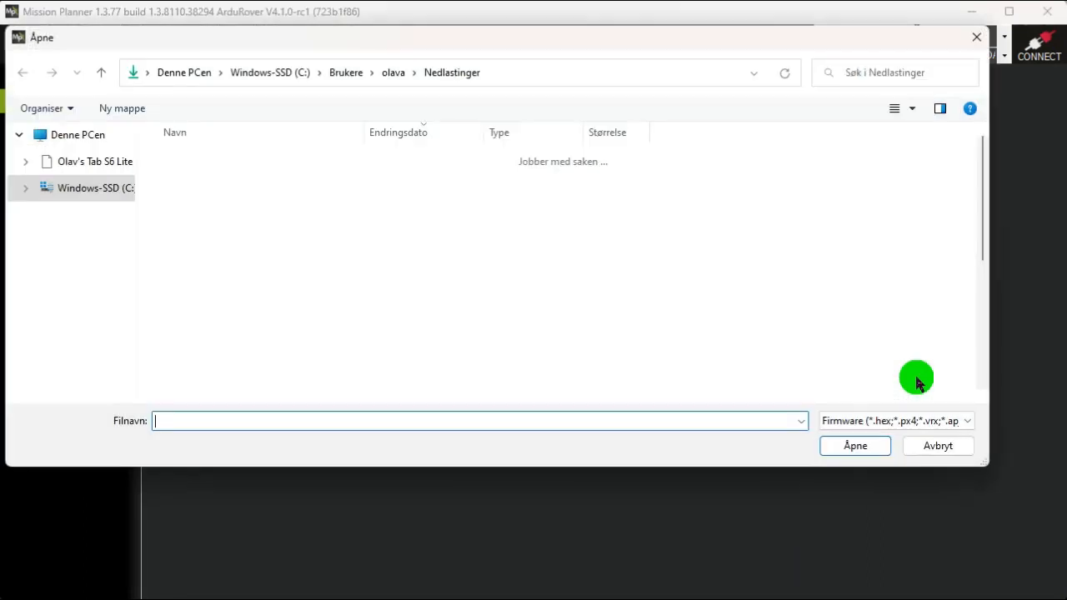
pyautogui.doubleClick(254, 190)
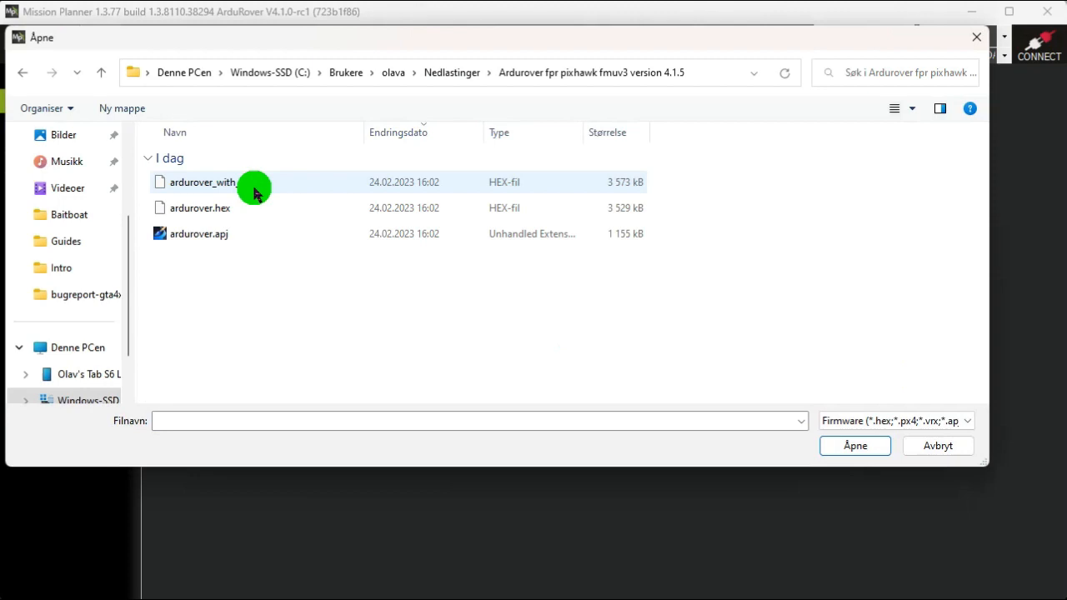
pyautogui.click(205, 236)
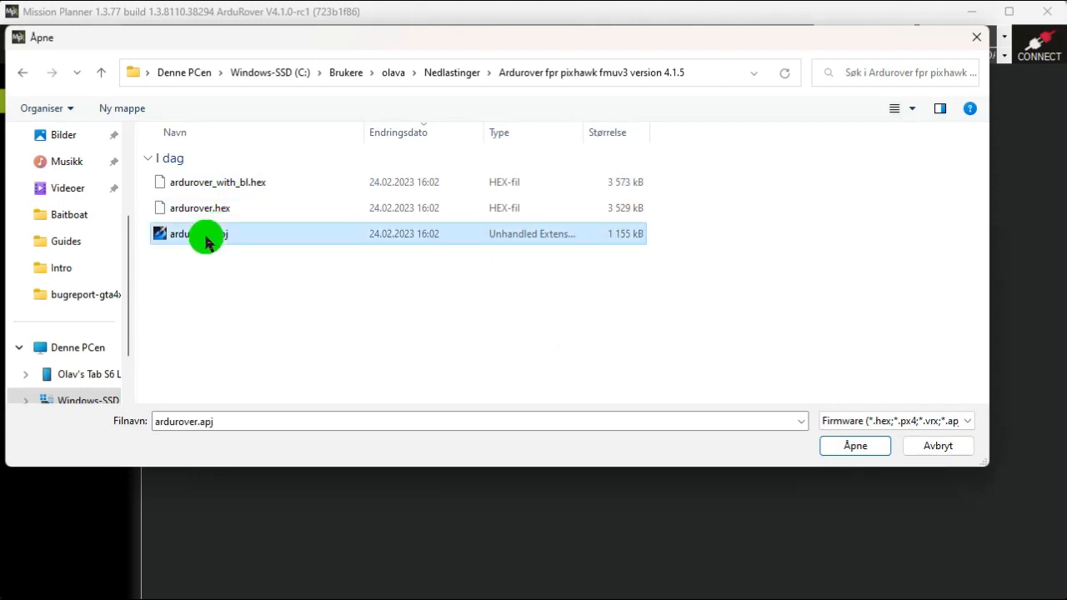
pyautogui.click(868, 444)
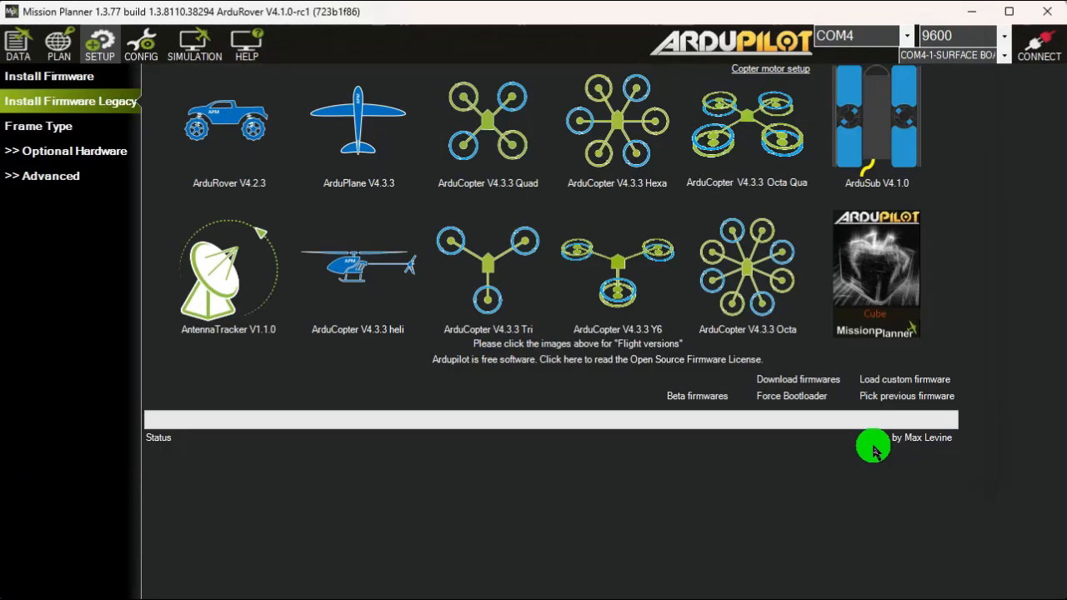
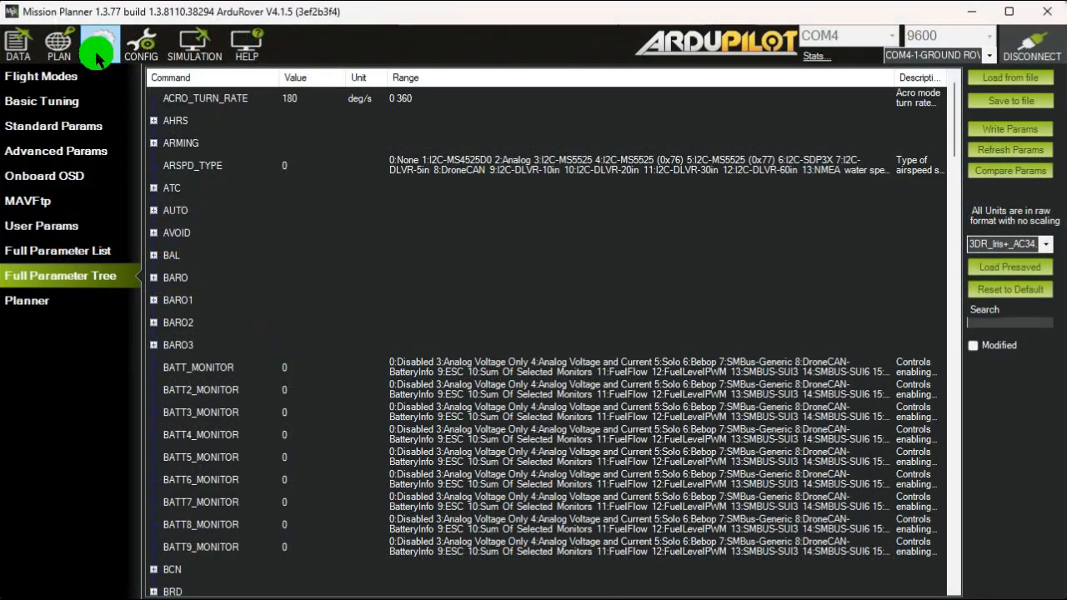
# Step: Run the mandatory-hardware radio calibration through all transmitter sticks and switches, save the channel limits and acknowledge the summary
pyautogui.click(97, 50)
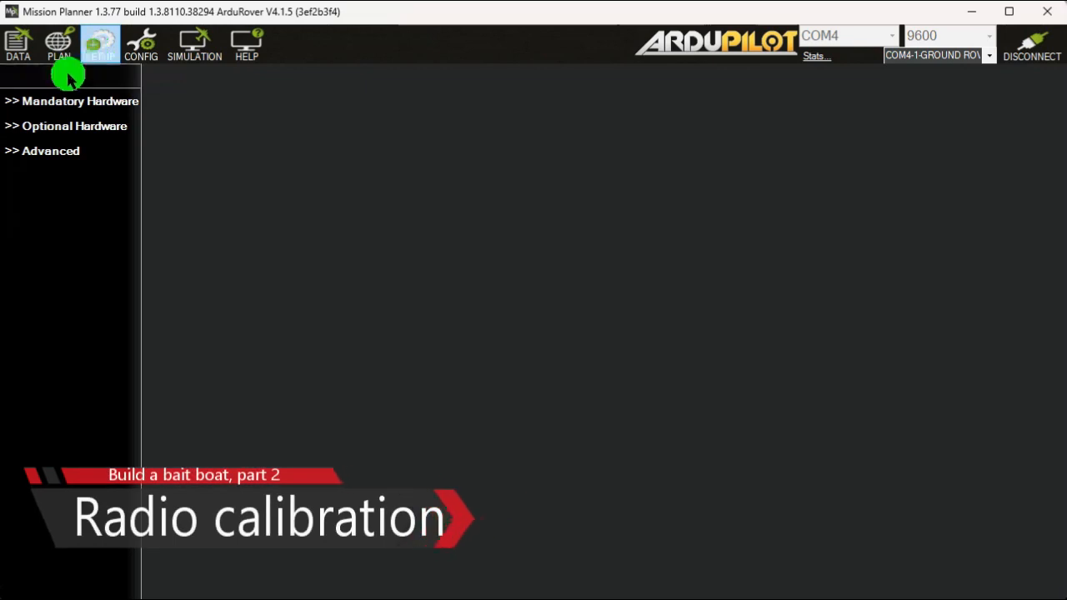
pyautogui.click(10, 101)
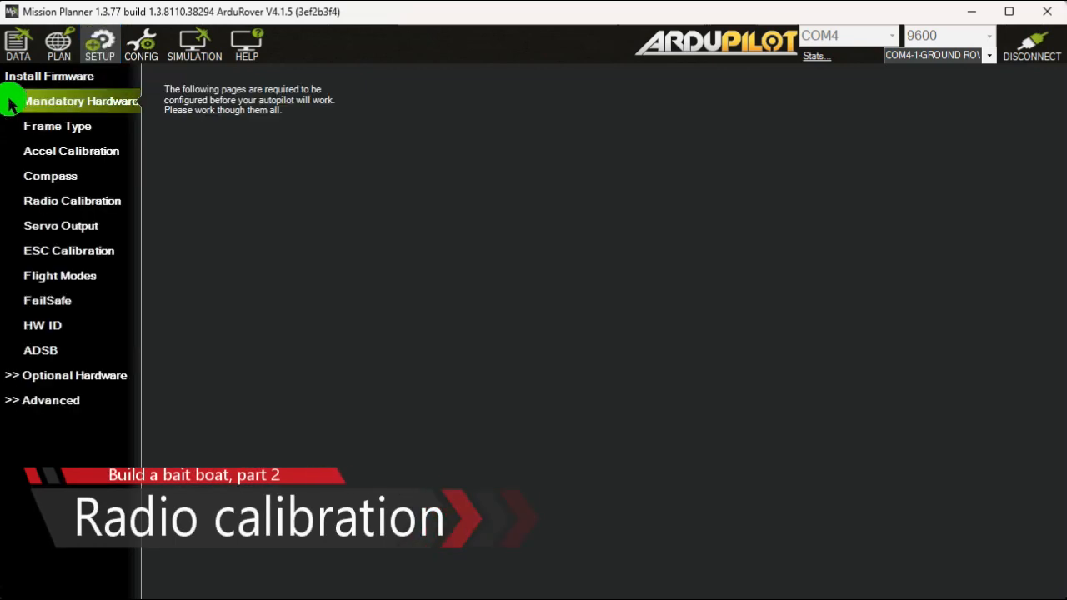
pyautogui.click(50, 208)
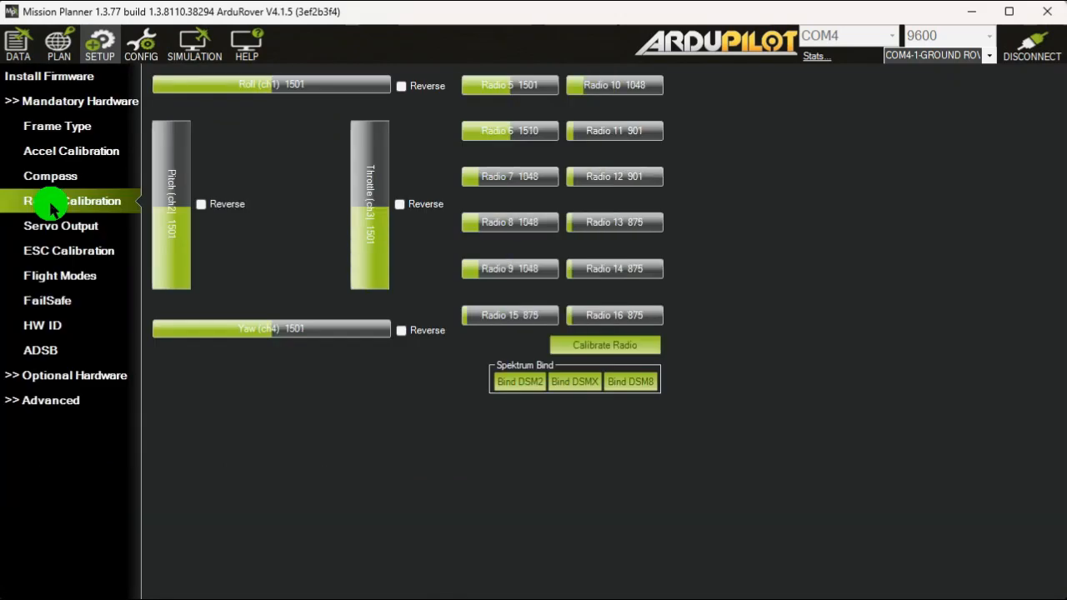
pyautogui.click(602, 347)
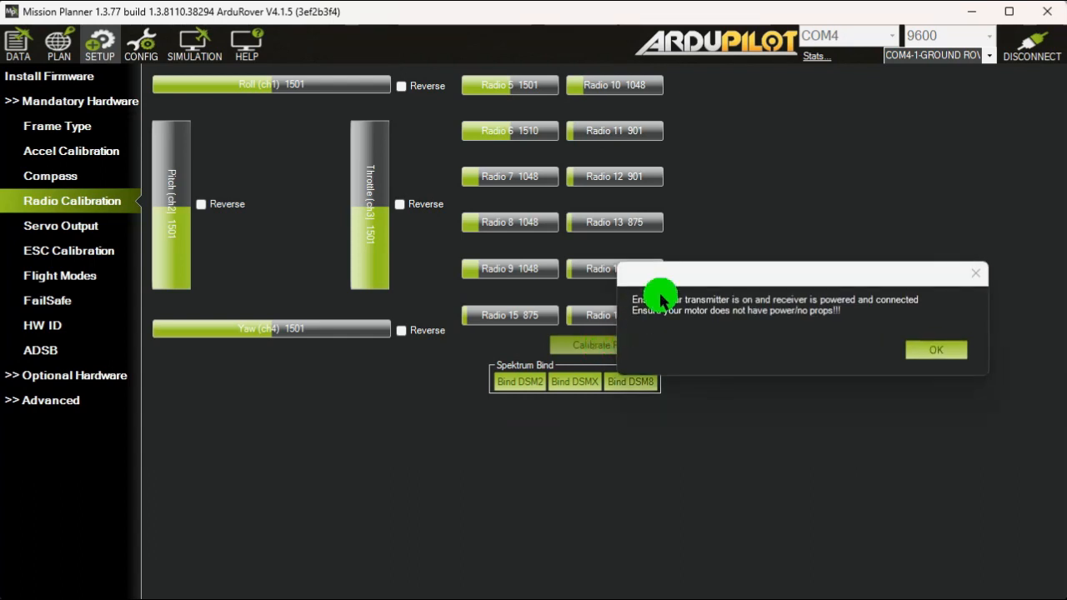
pyautogui.click(933, 350)
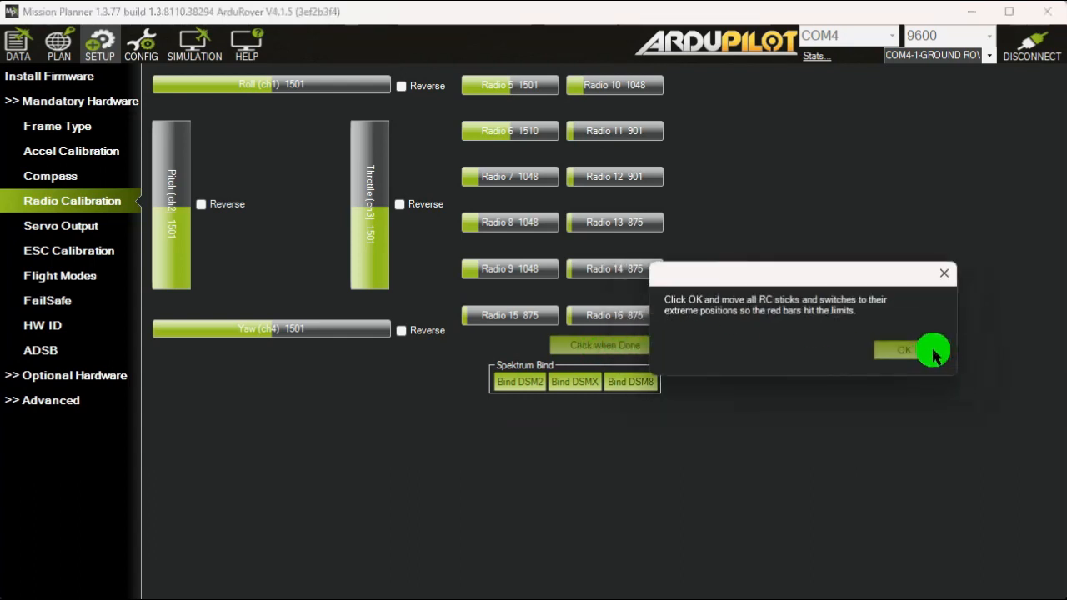
pyautogui.click(921, 351)
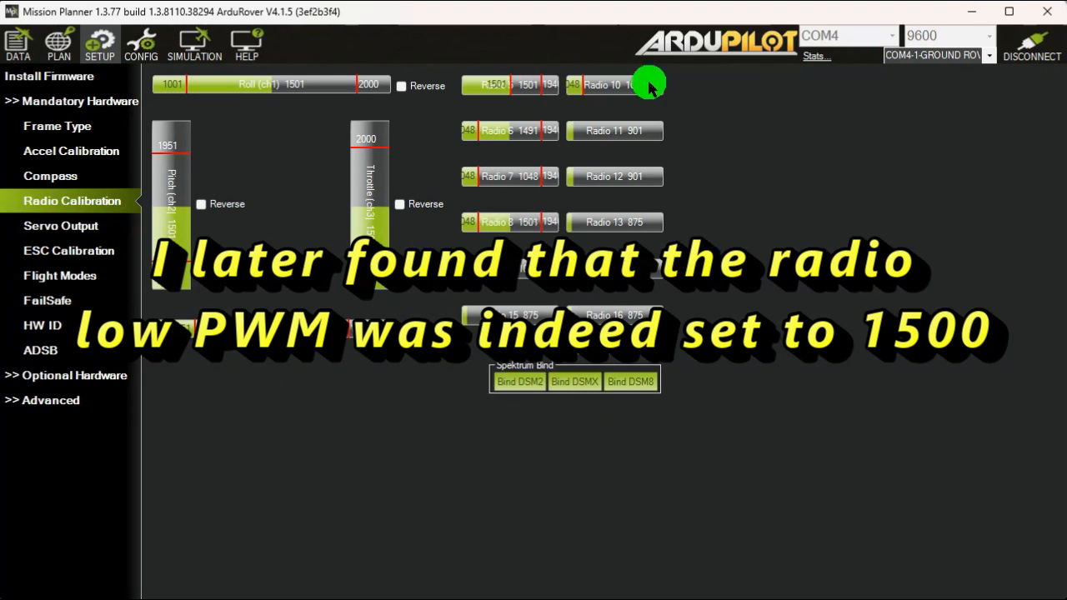
pyautogui.click(609, 358)
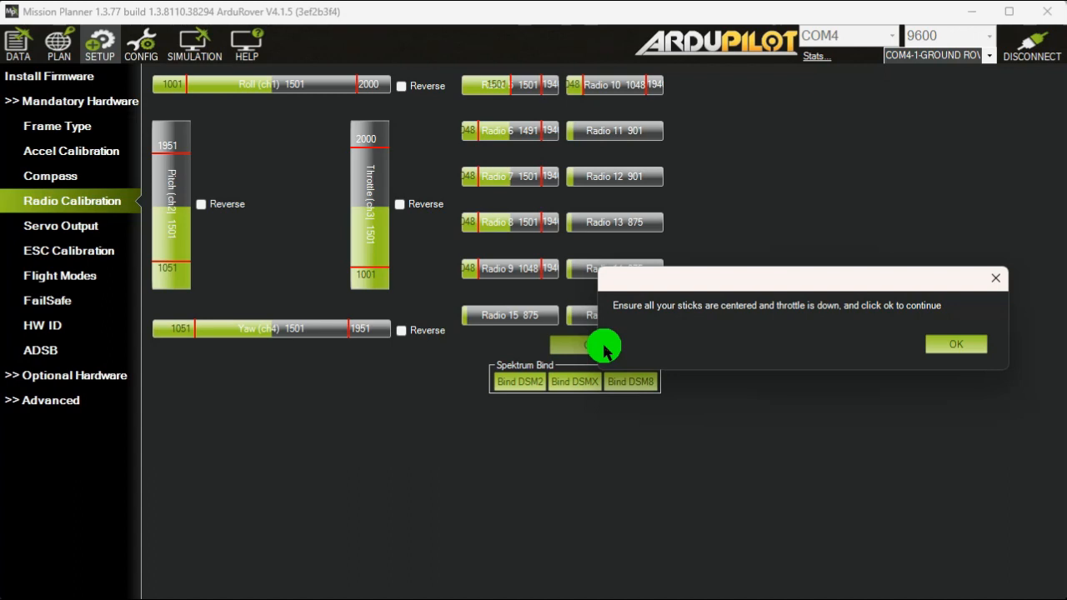
pyautogui.click(960, 342)
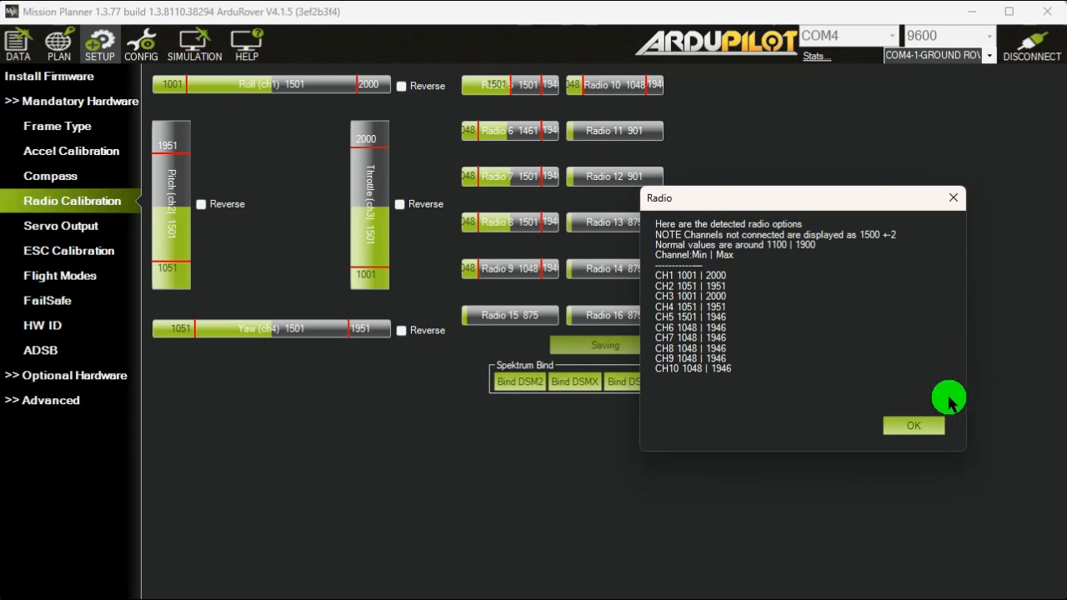
pyautogui.click(928, 425)
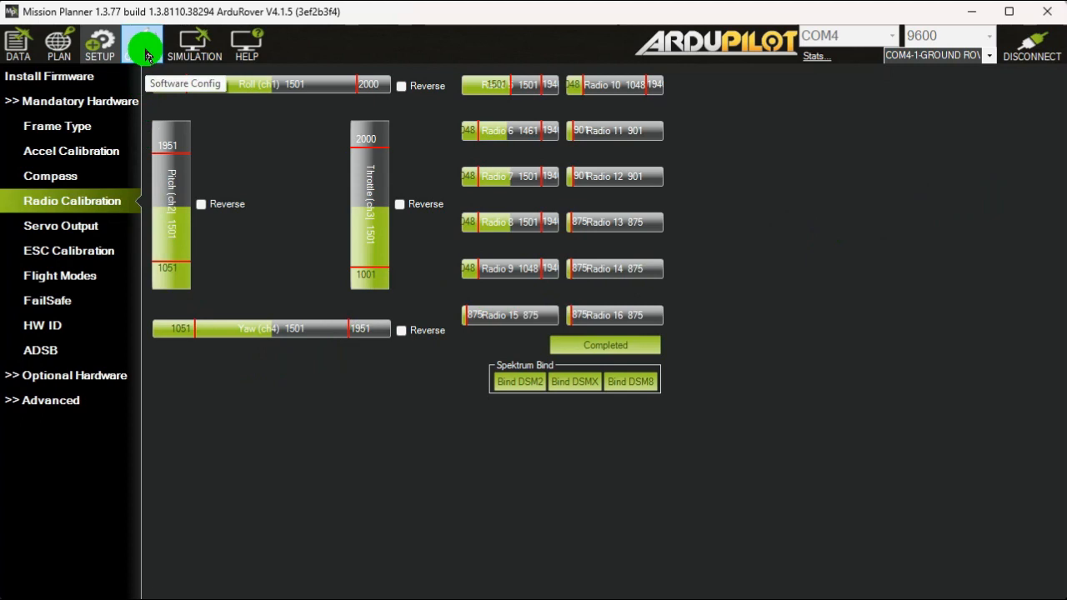
# Step: In the flight mode configuration, set Flight Mode 1 and Flight Mode 2 to RTL
pyautogui.click(146, 55)
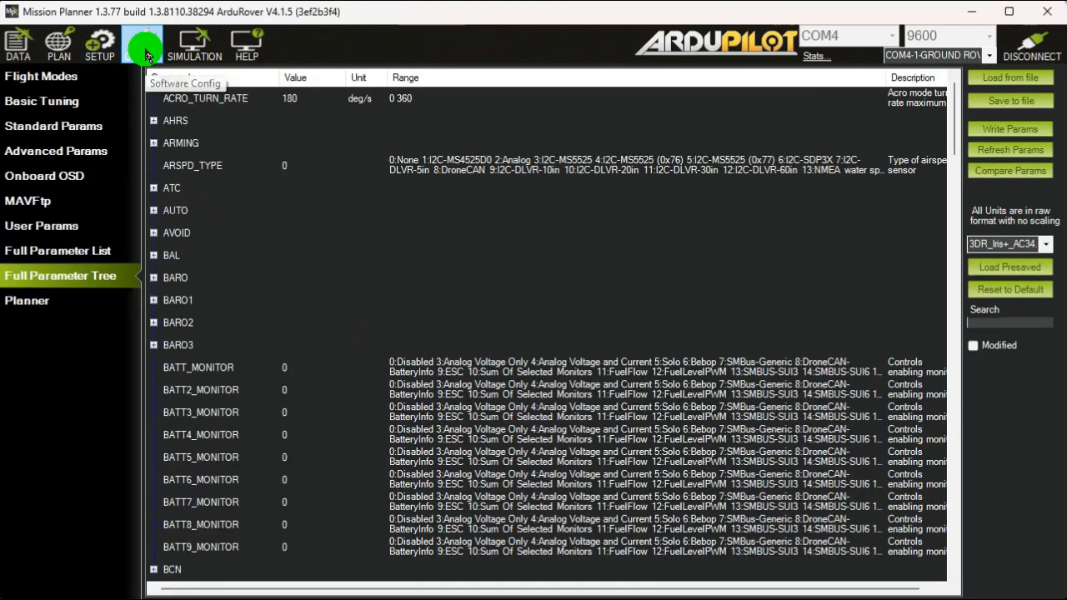
pyautogui.click(70, 80)
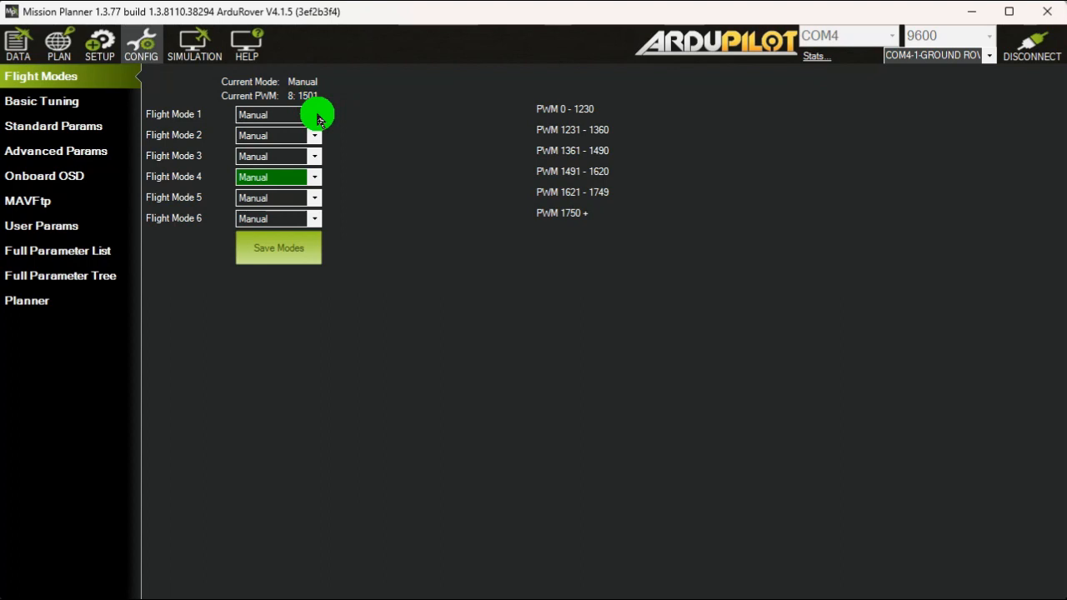
pyautogui.click(317, 116)
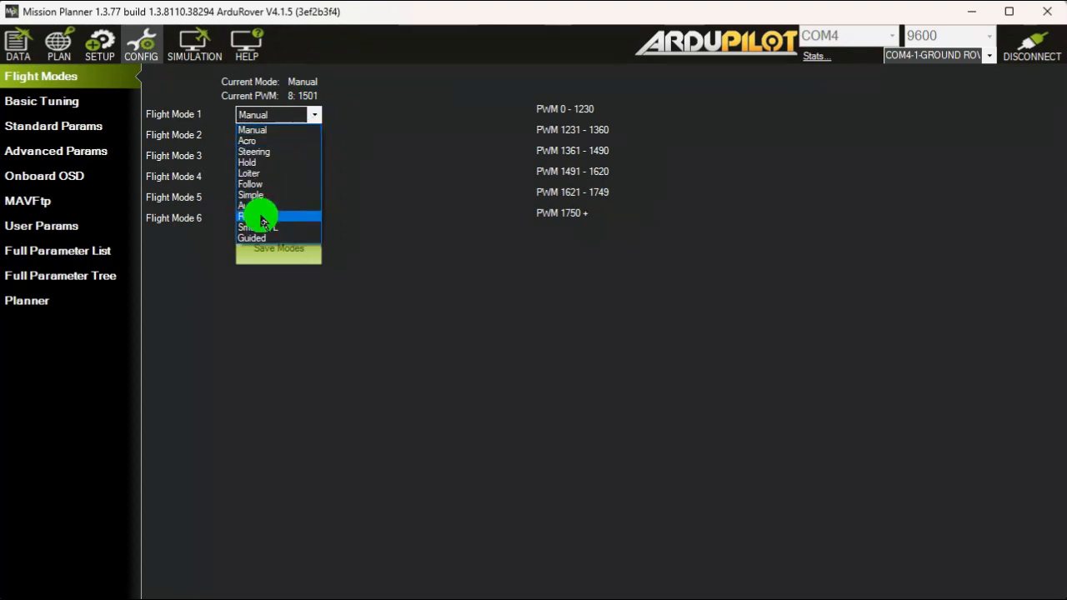
pyautogui.click(261, 216)
pyautogui.click(315, 135)
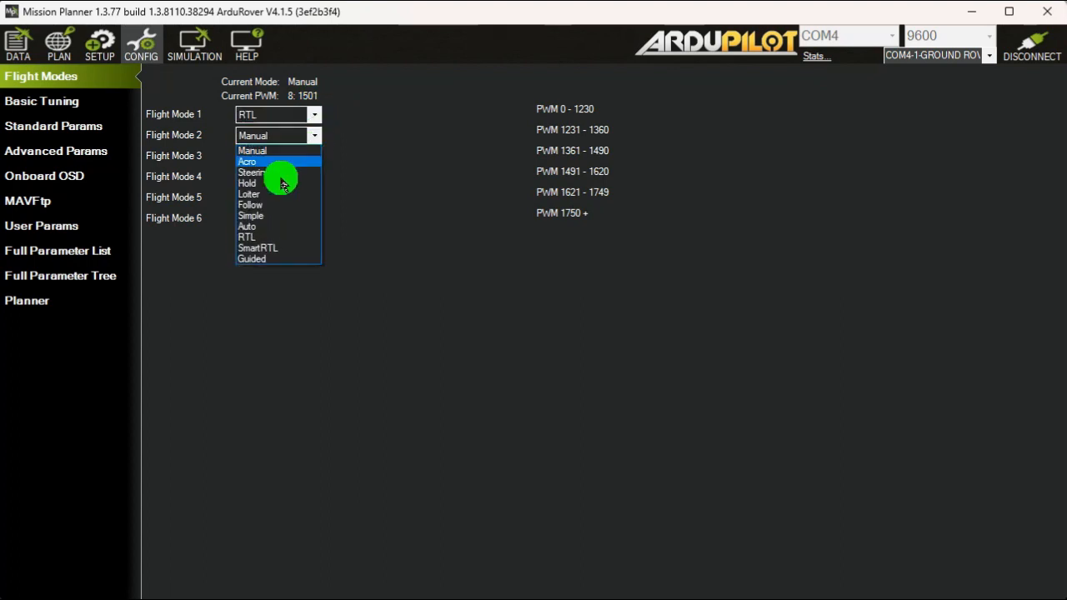
pyautogui.click(251, 238)
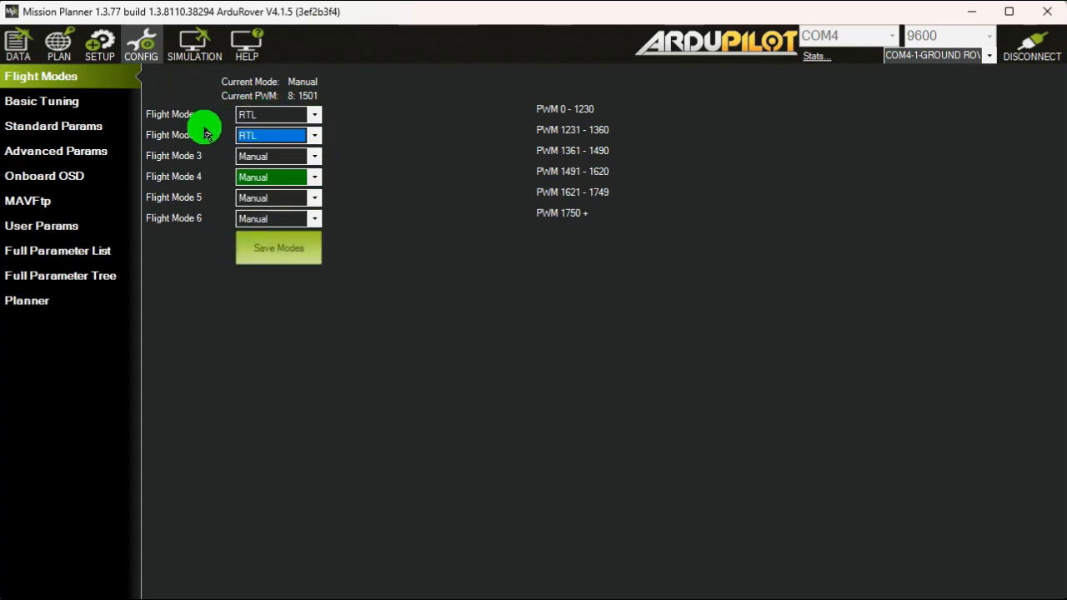
# Step: Set Flight Mode 3 and Flight Mode 4 to Auto and save the modes
pyautogui.click(285, 157)
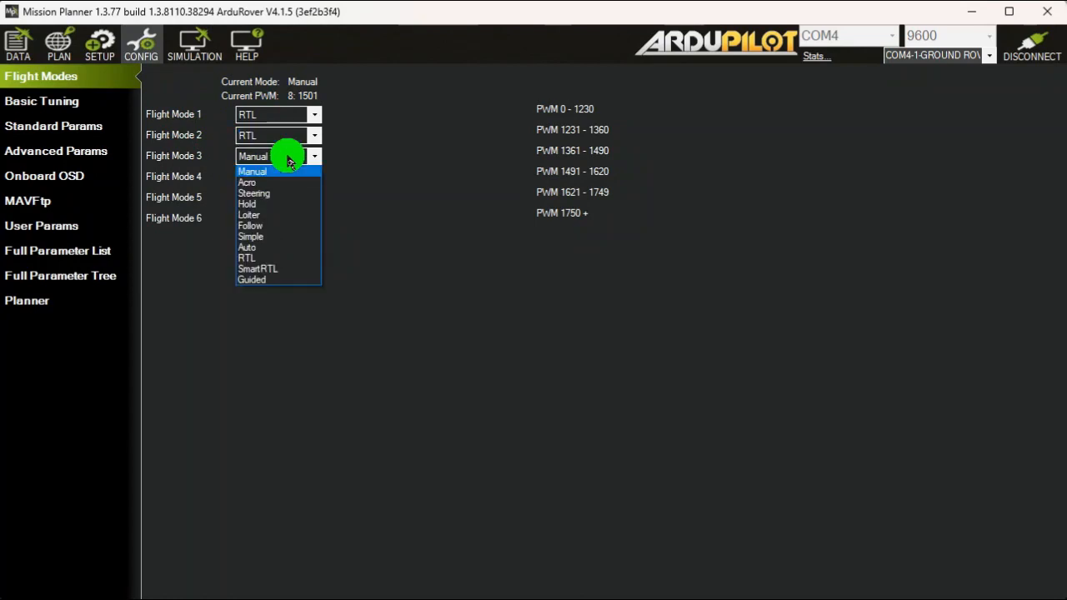
pyautogui.click(248, 246)
pyautogui.click(274, 176)
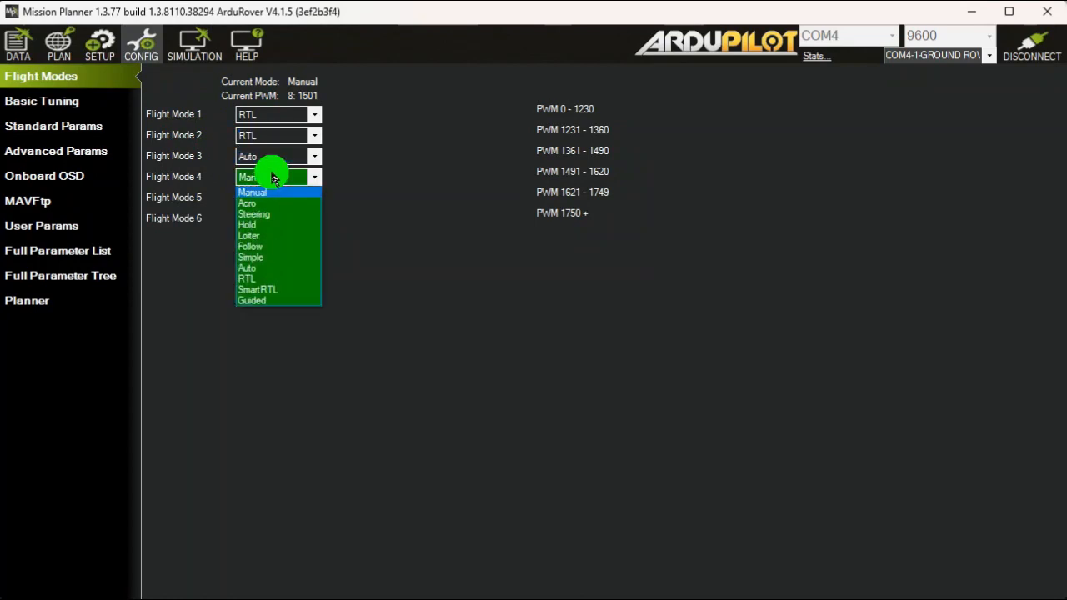
pyautogui.click(258, 267)
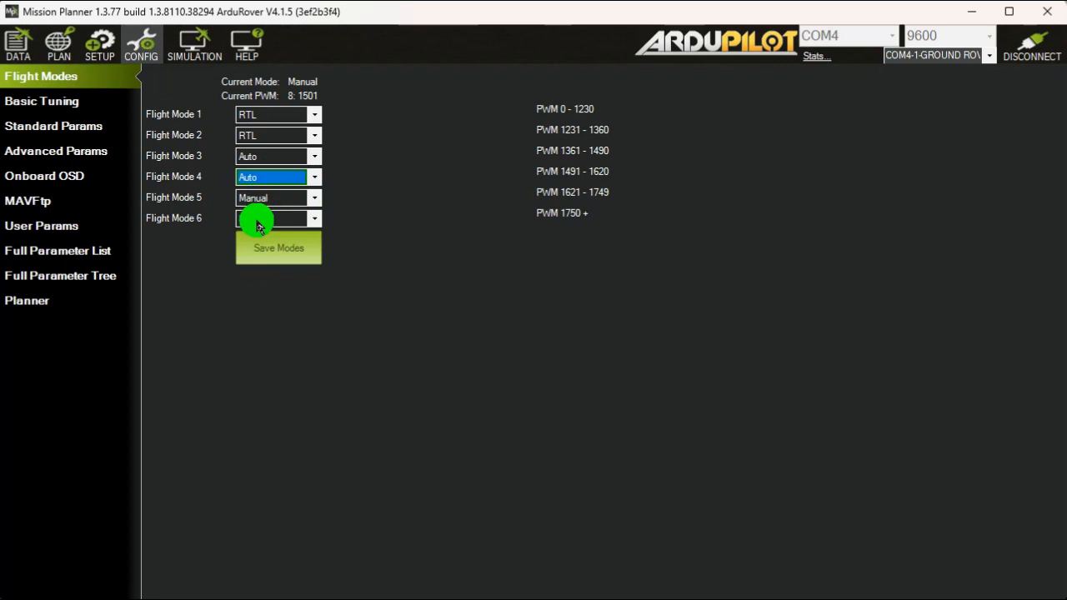
pyautogui.click(268, 258)
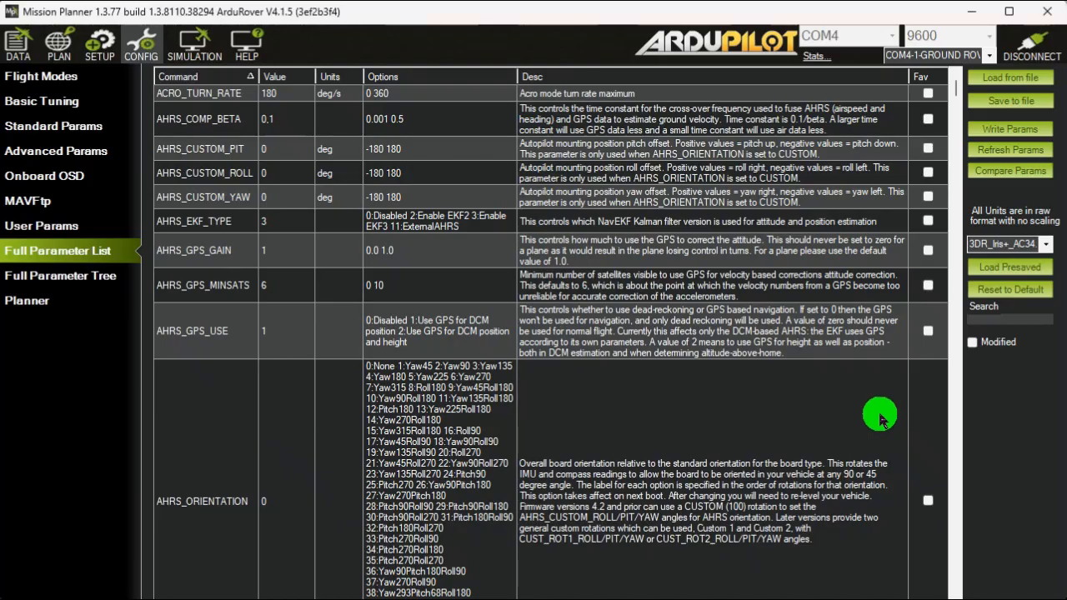
# Step: Find FRAME_CLASS in the full parameter list, set it to 2 (Boat) and write the parameters to the autopilot
pyautogui.click(1008, 323)
pyautogui.write('FRAME_CLASS')
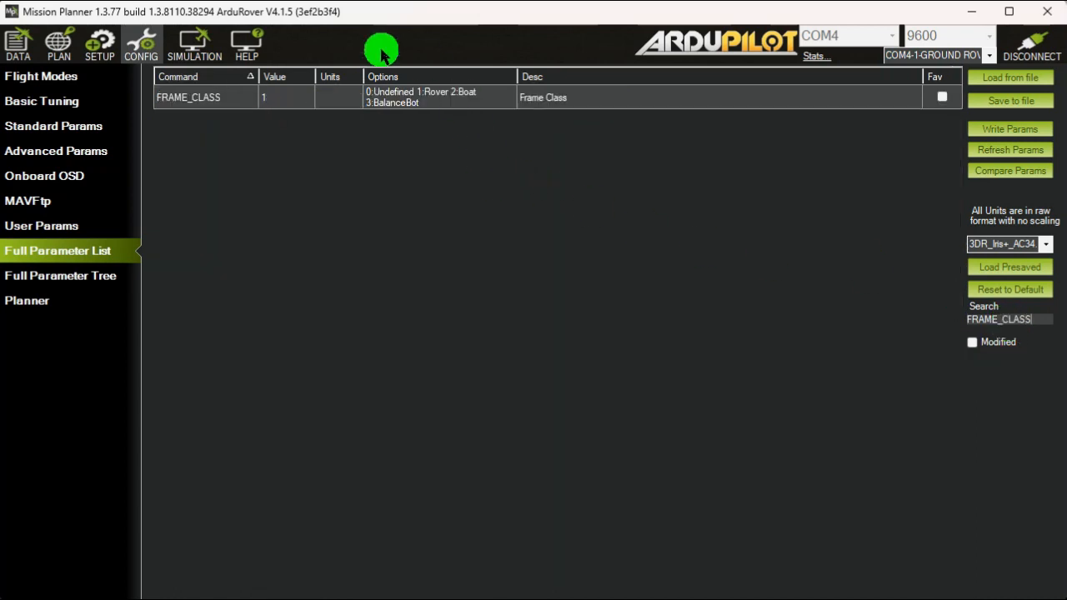
pyautogui.click(471, 92)
pyautogui.click(275, 98)
pyautogui.click(282, 107)
pyautogui.write('2')
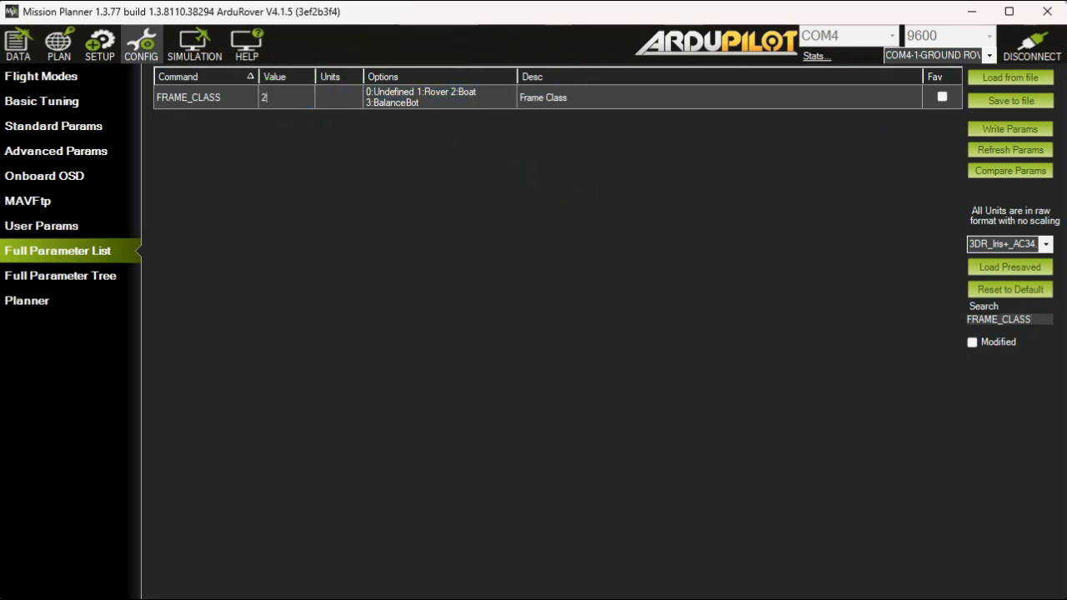
pyautogui.press('Tab')
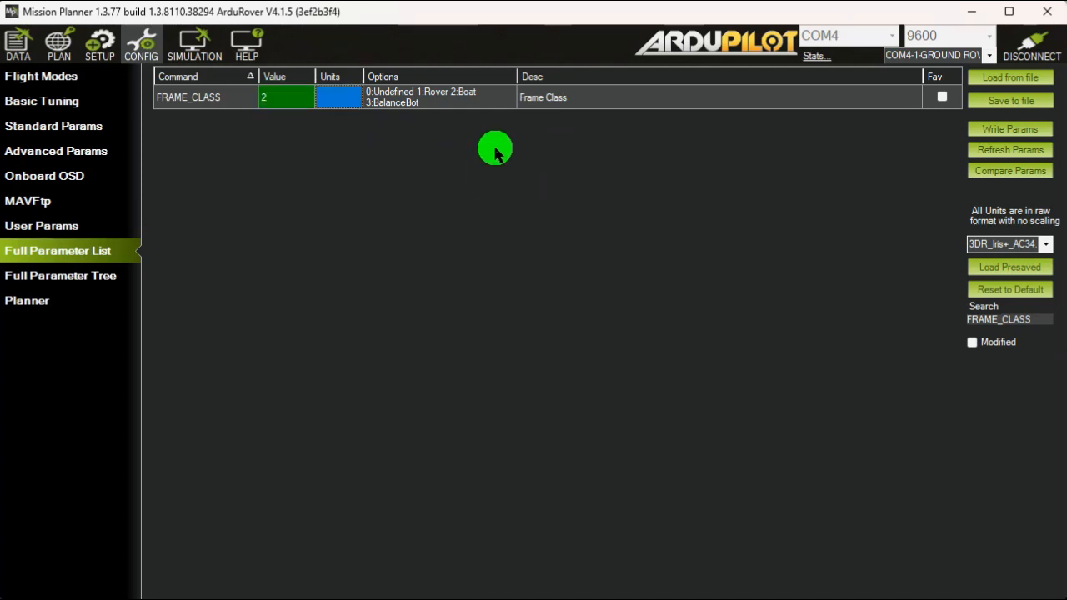
pyautogui.click(1032, 136)
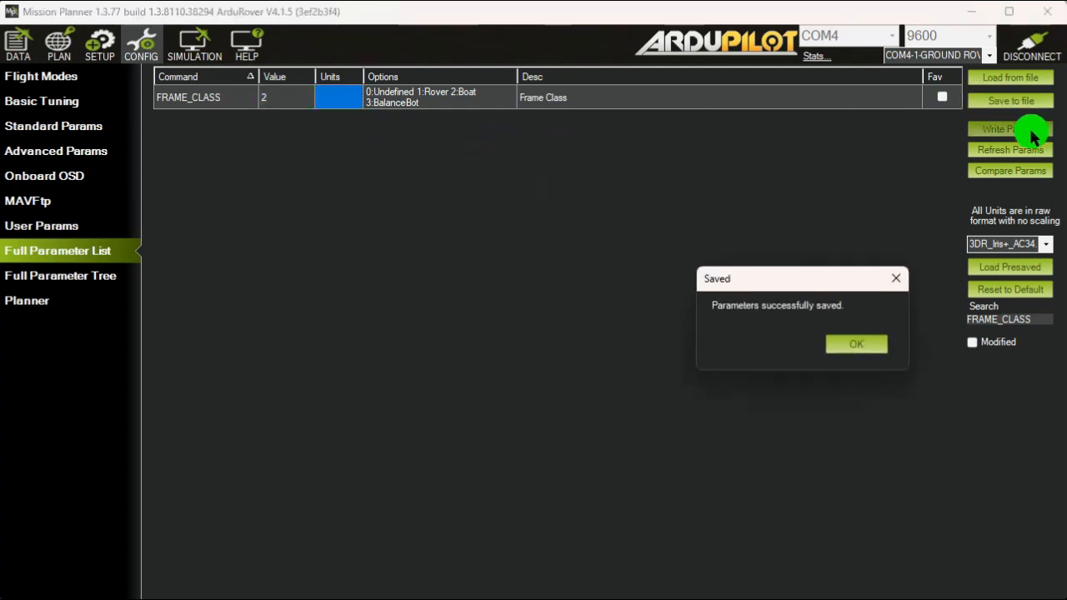
pyautogui.click(846, 342)
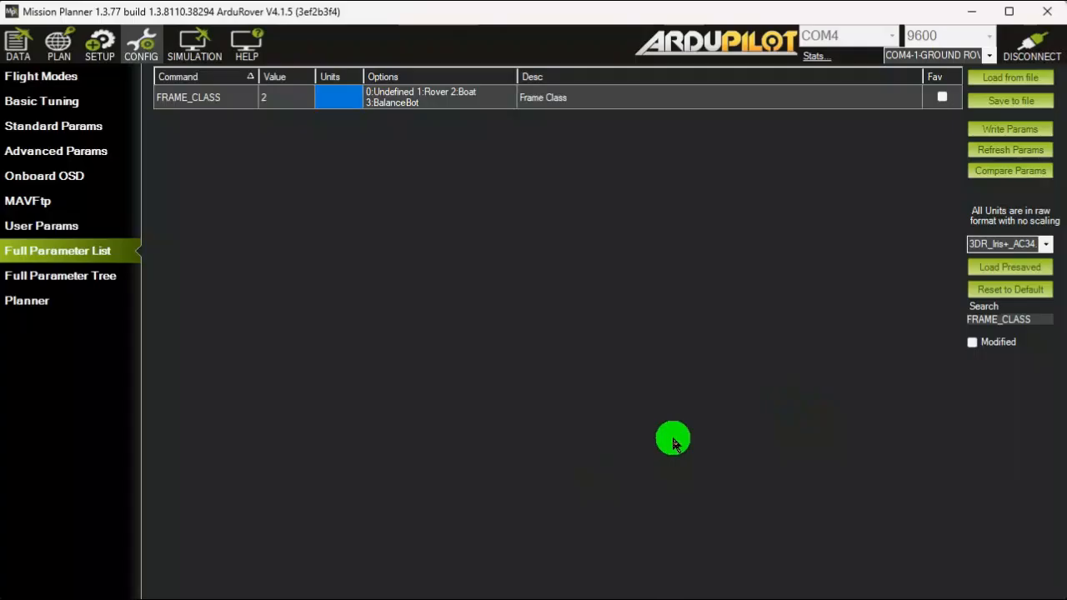
# Step: Find the BRD_SAFETYENABLE parameter, set it to 0 (Disabled) and write it to the autopilot
pyautogui.moveTo(1024, 324); pyautogui.dragTo(920, 321)
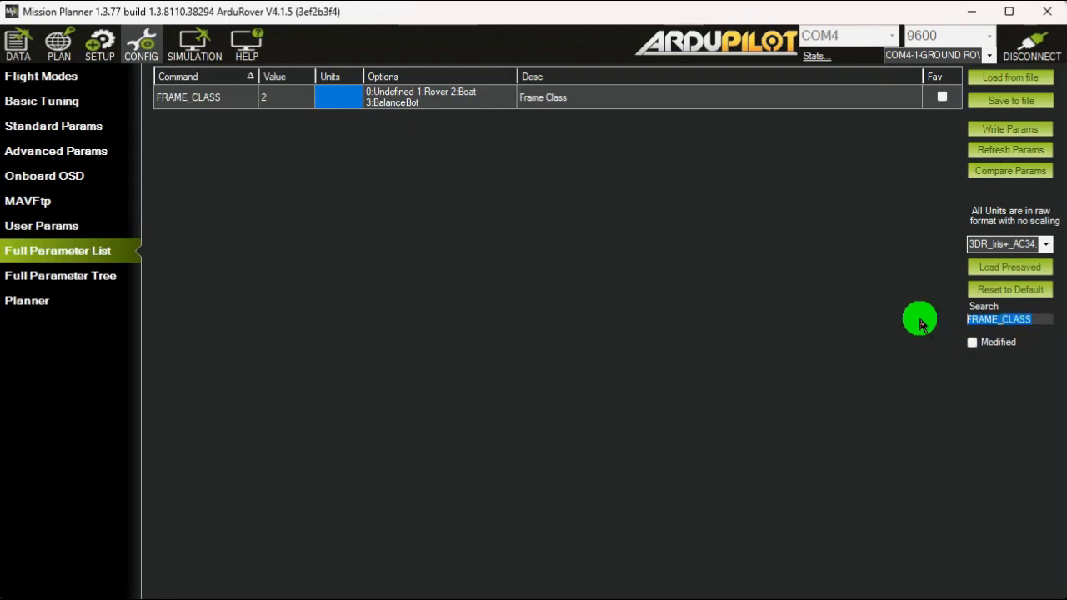
pyautogui.write('BRD_SAFETYENABLE')
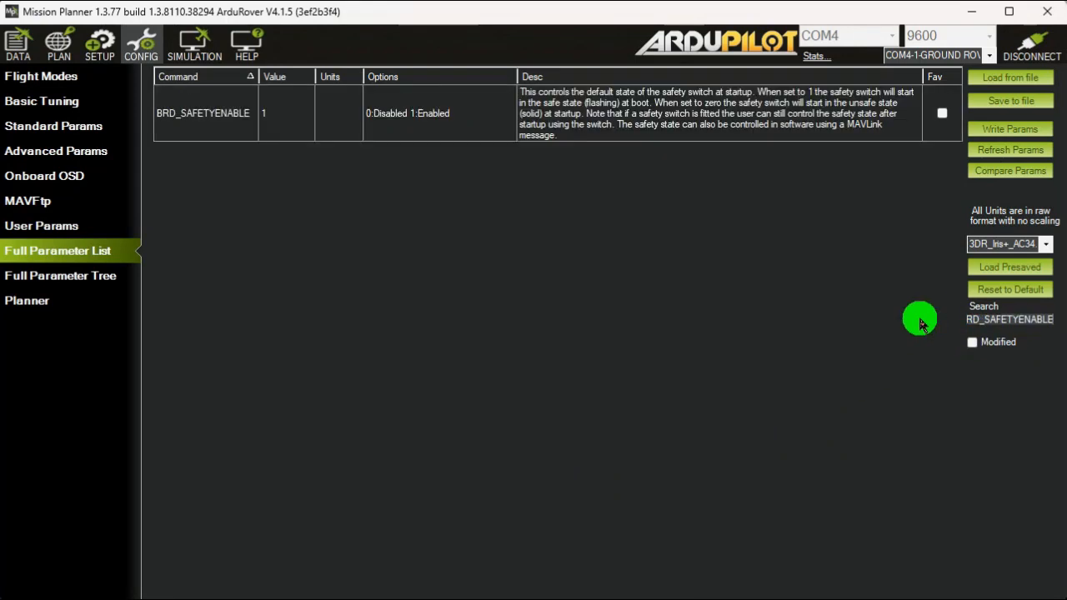
pyautogui.click(268, 118)
pyautogui.click(269, 118)
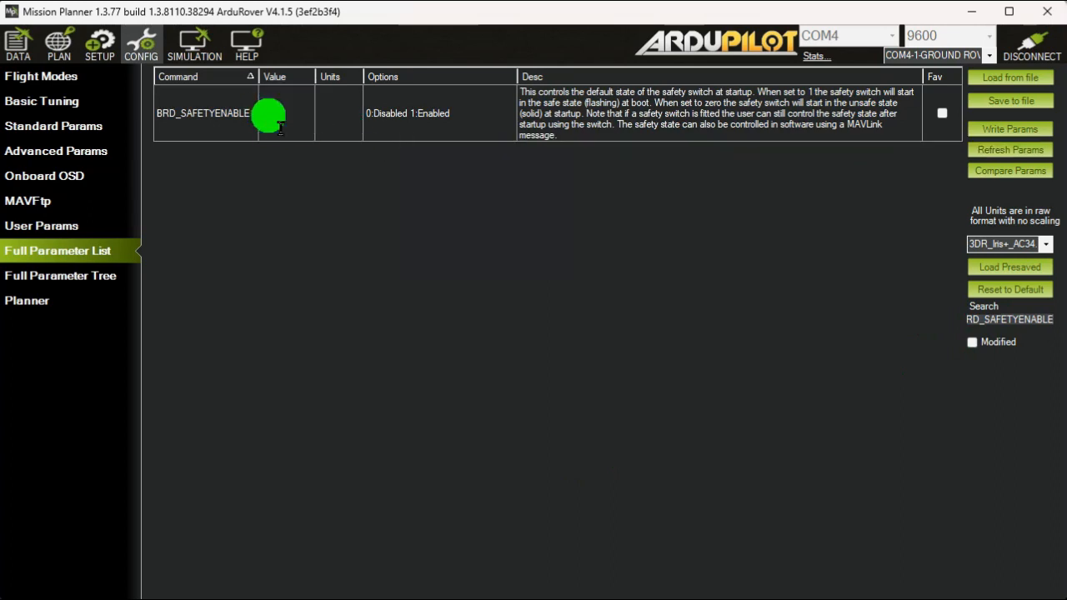
pyautogui.write('0')
pyautogui.press('Tab')
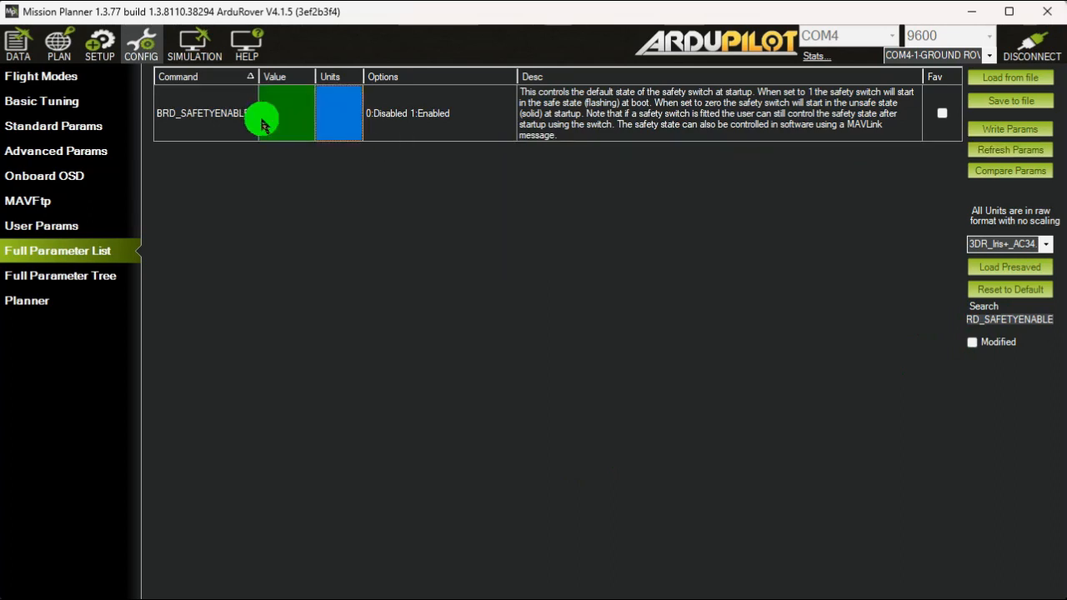
pyautogui.click(1015, 129)
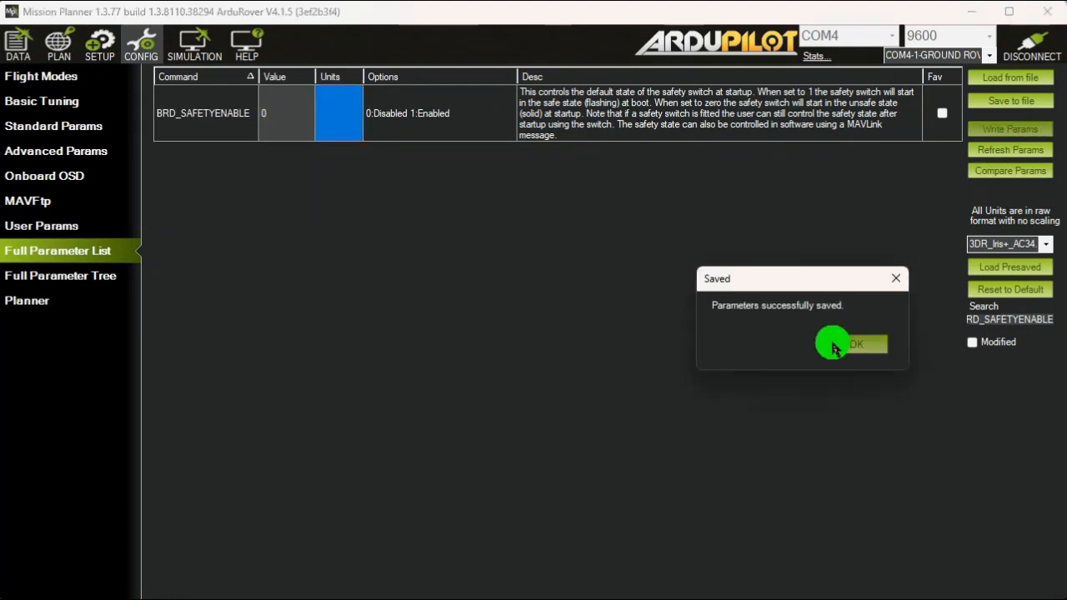
pyautogui.click(835, 342)
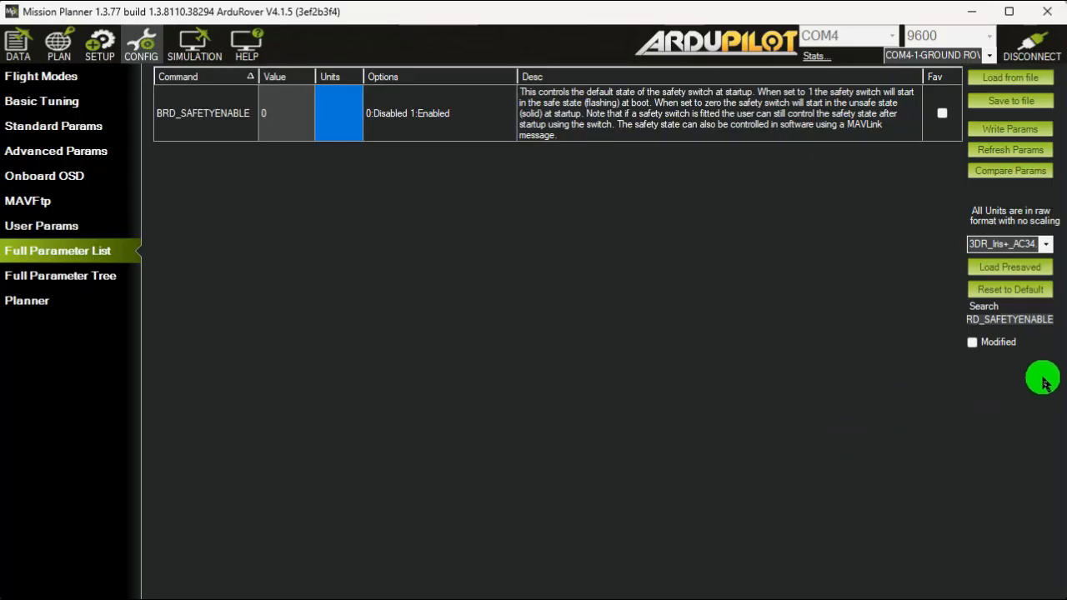
# Step: Find the FS_ACTION failsafe parameter, set it to 0 (Nothing) and write it to the autopilot
pyautogui.doubleClick(1056, 328)
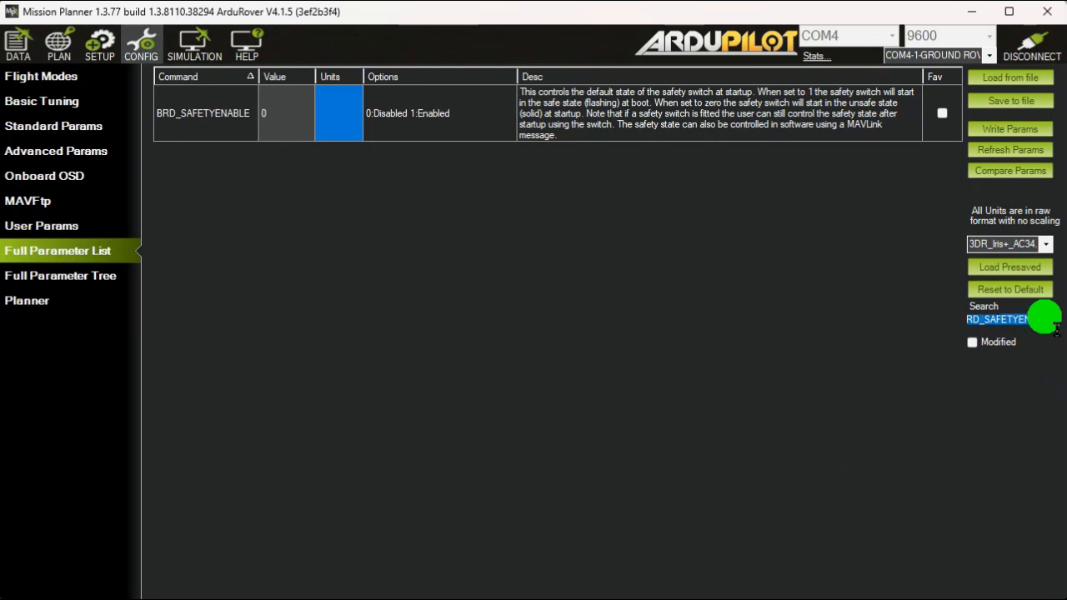
pyautogui.write('FS_ACTION')
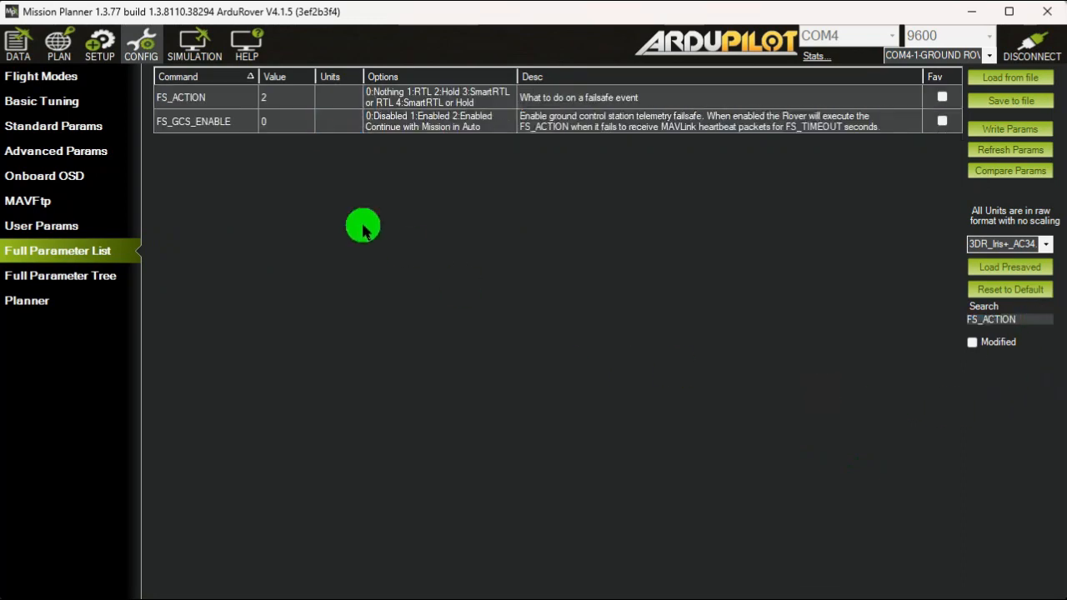
pyautogui.click(265, 99)
pyautogui.click(266, 101)
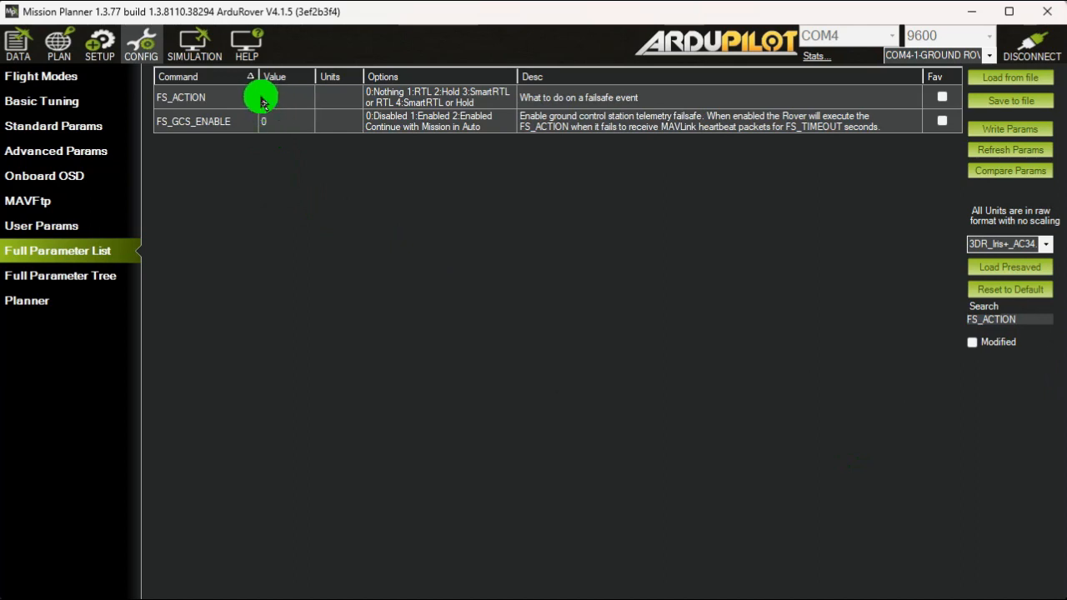
pyautogui.write('0')
pyautogui.press('Tab')
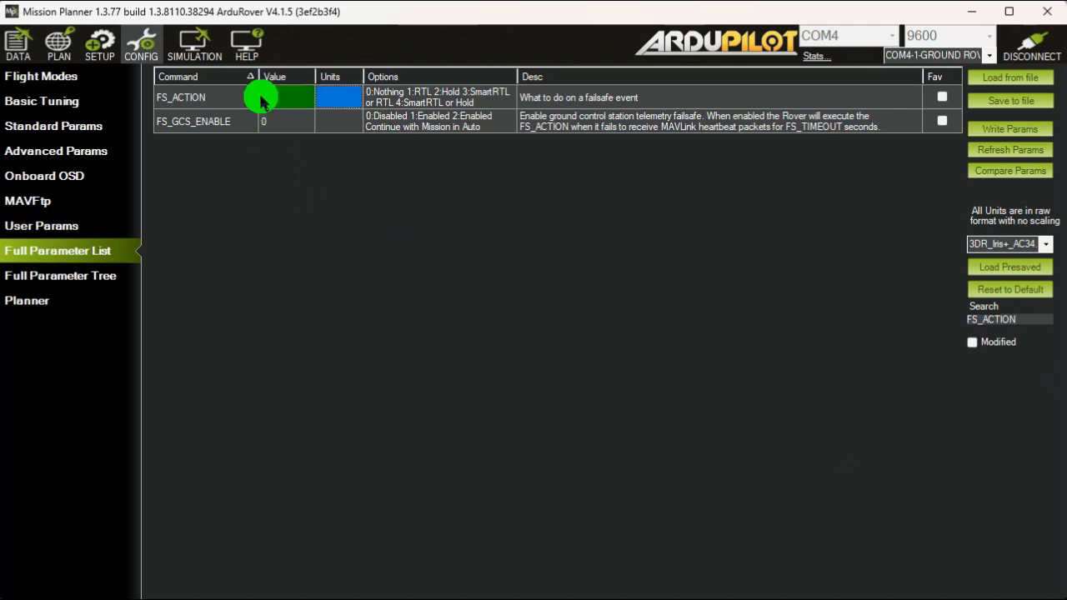
pyautogui.click(1018, 134)
pyautogui.click(827, 340)
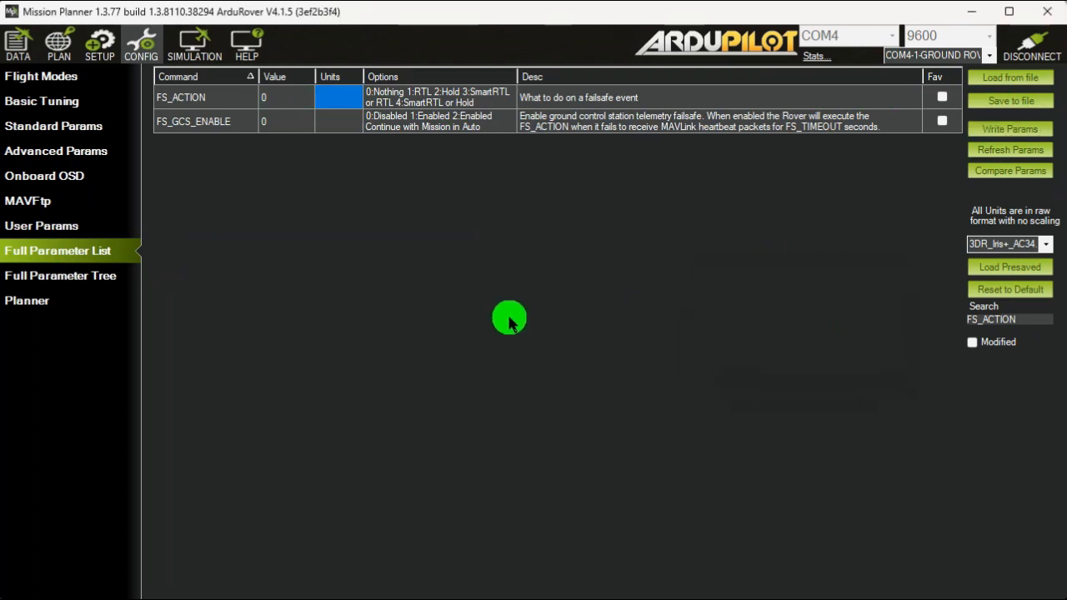
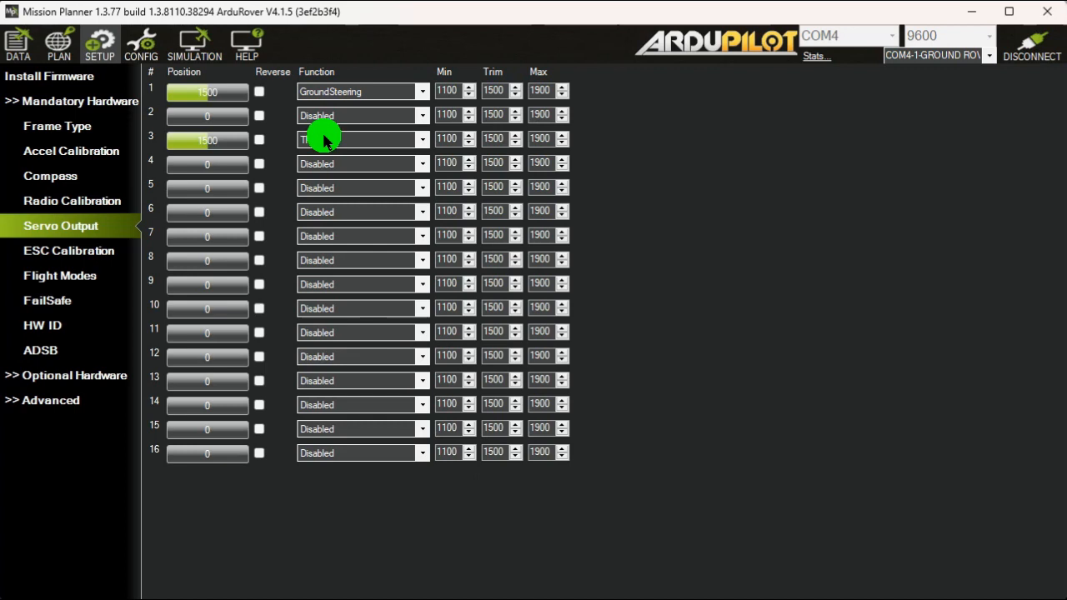
# Step: Assign ThrottleLeft to servo output 1 and ThrottleRight to servo output 3
pyautogui.click(418, 92)
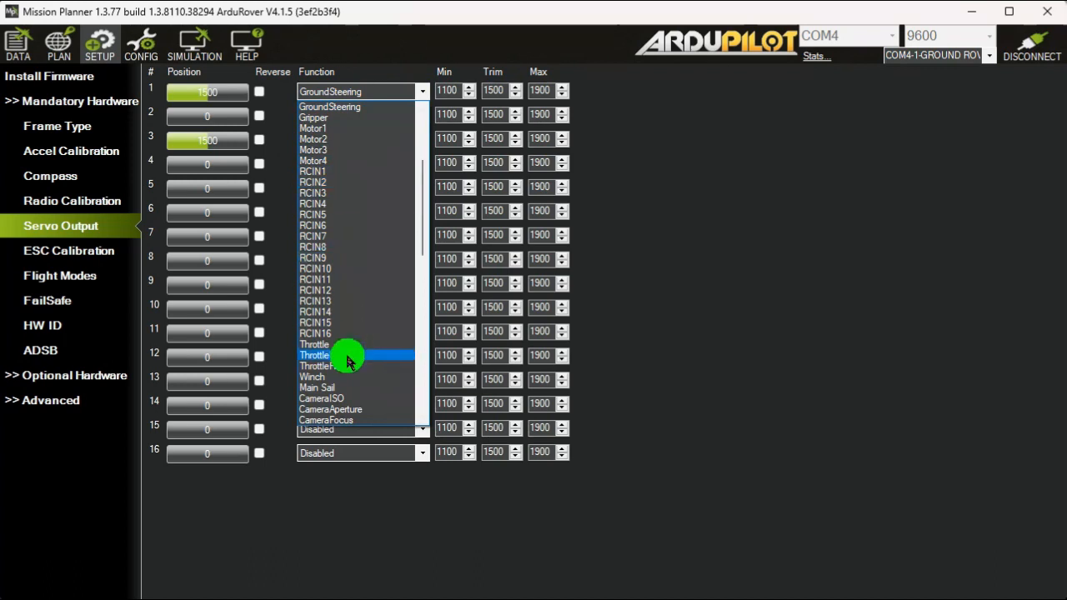
pyautogui.click(348, 355)
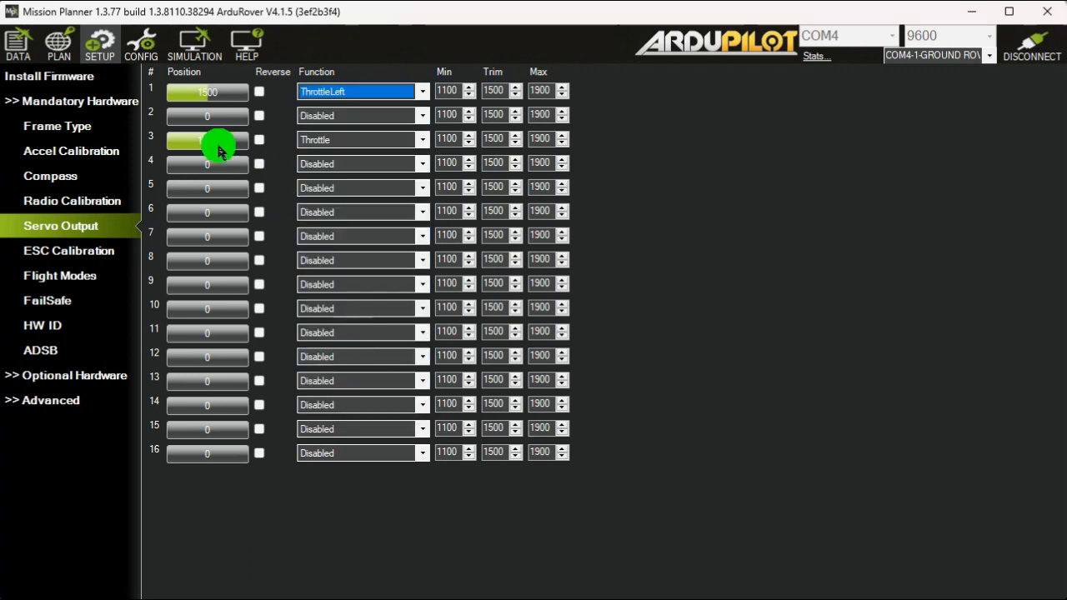
pyautogui.click(423, 140)
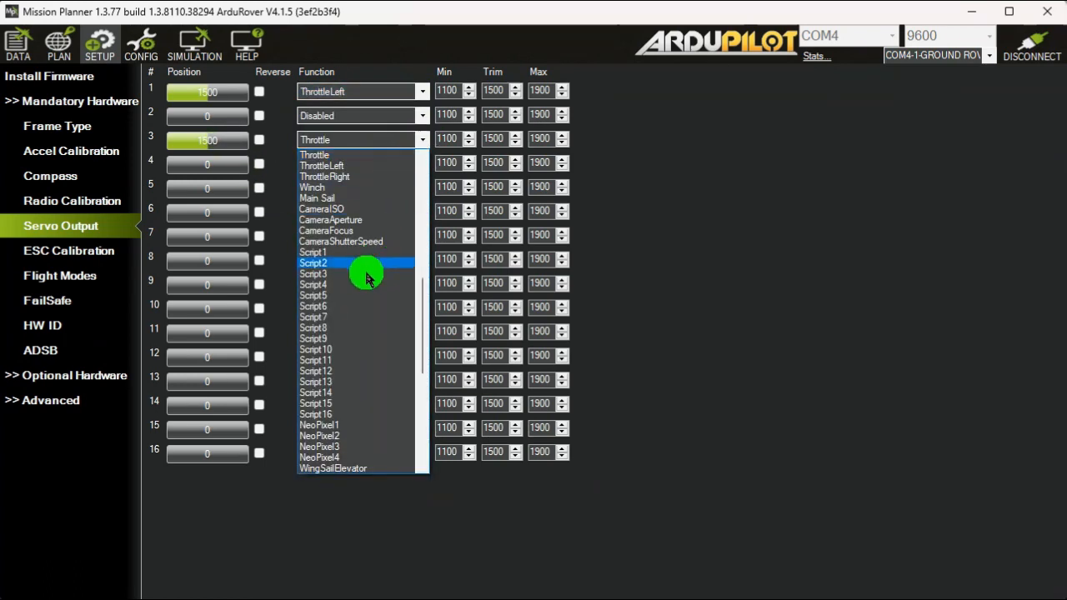
pyautogui.scroll(-2, 361, 293)
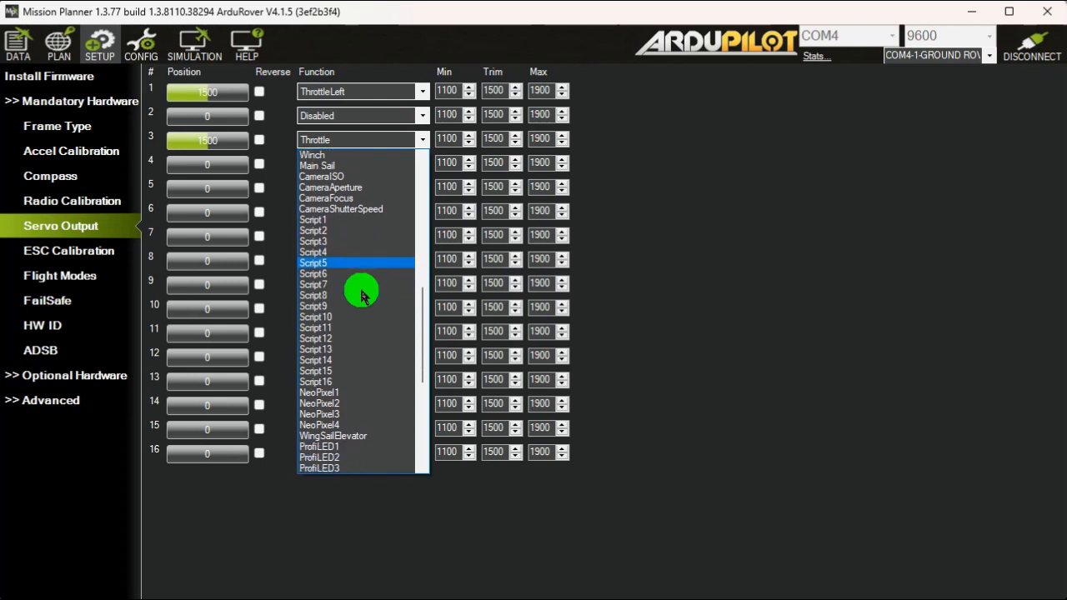
pyautogui.scroll(3, 358, 288)
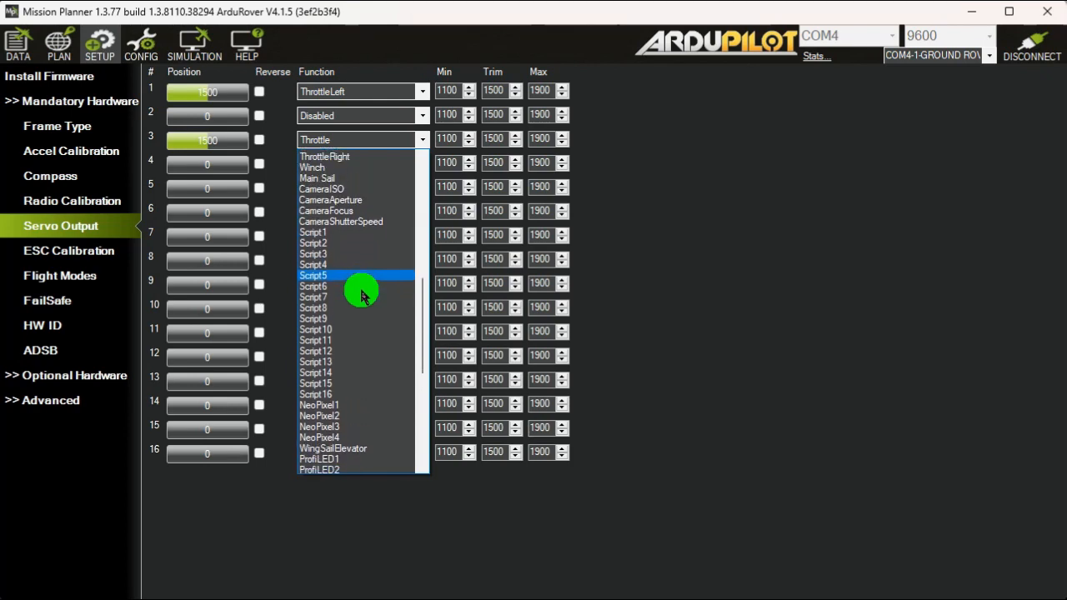
pyautogui.click(335, 209)
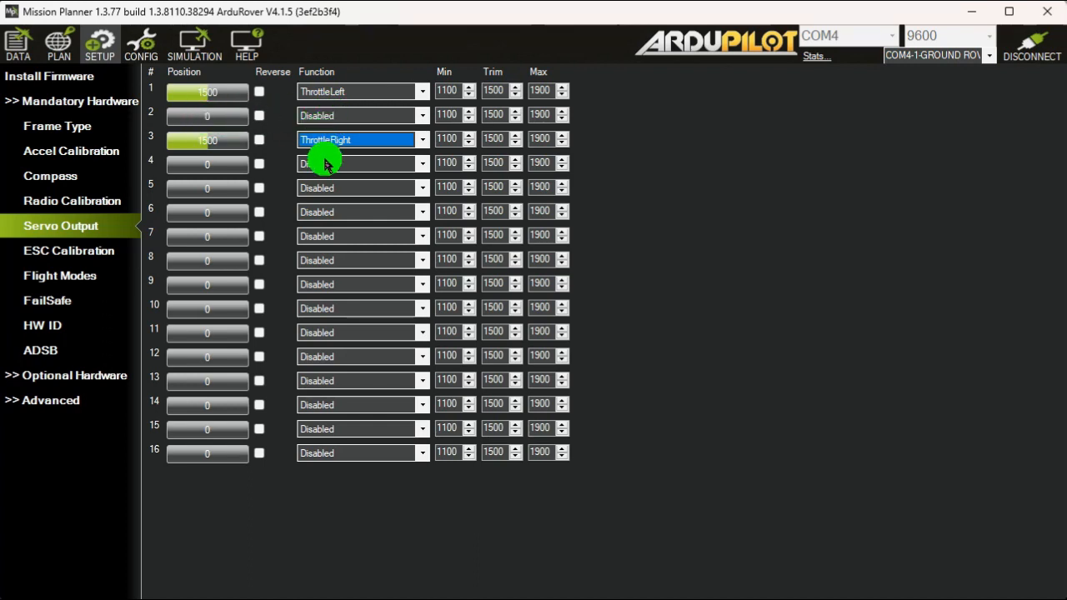
# Step: Set the function of servo outputs 2, 4, 5, 6 and 7 to RCPassThru
pyautogui.click(421, 115)
pyautogui.click(340, 140)
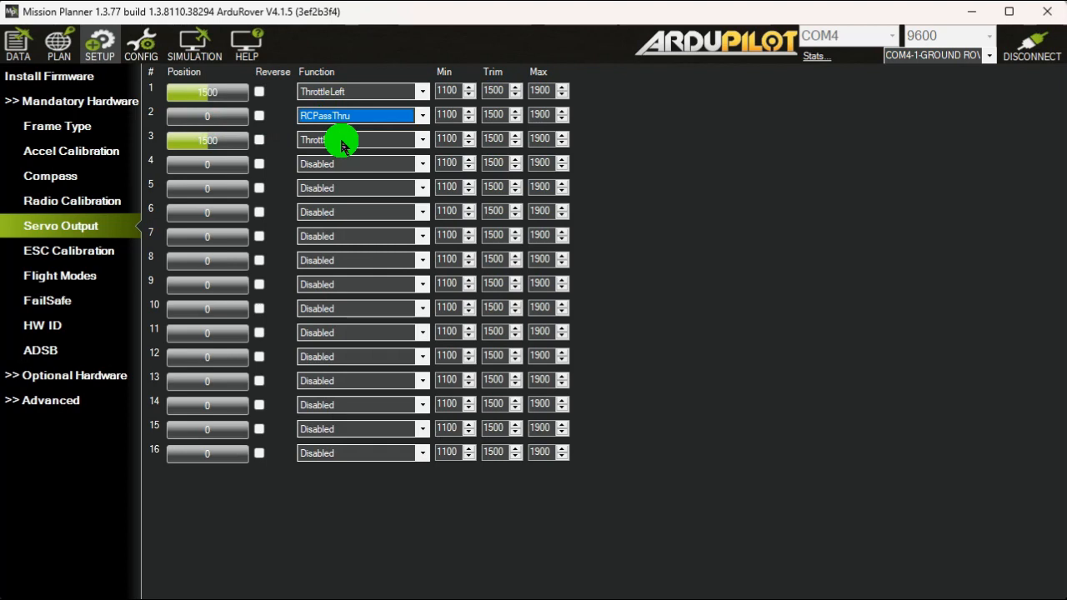
pyautogui.click(363, 168)
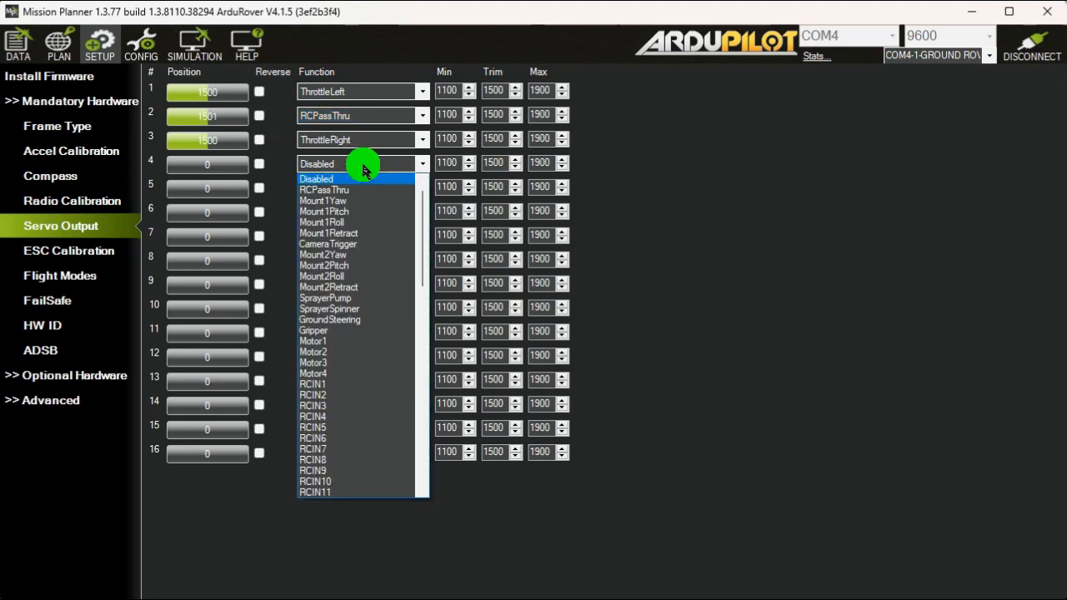
pyautogui.click(350, 190)
pyautogui.click(350, 190)
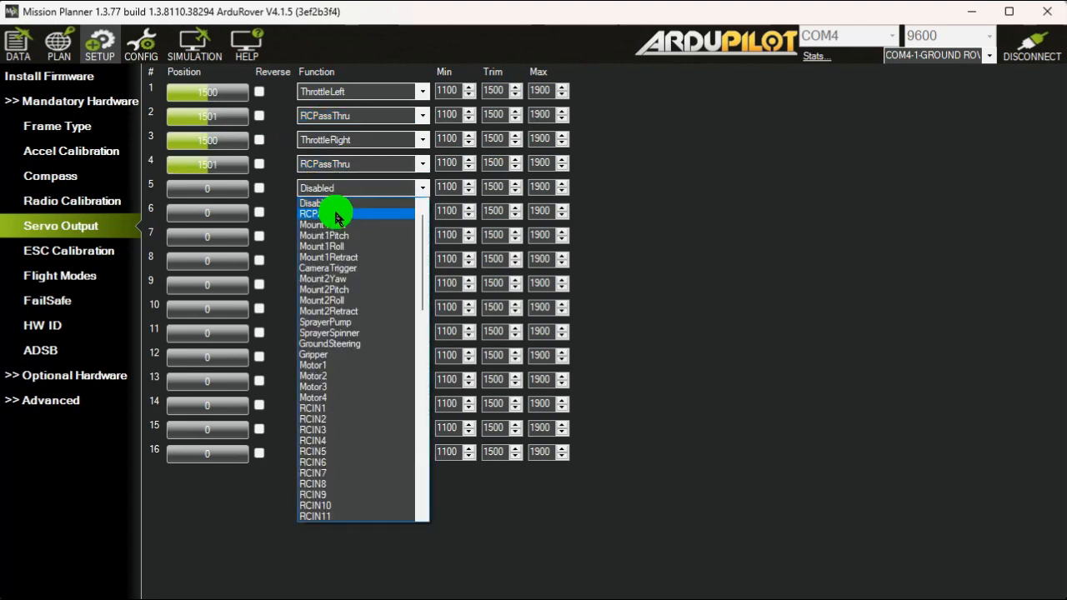
pyautogui.click(336, 217)
pyautogui.click(335, 212)
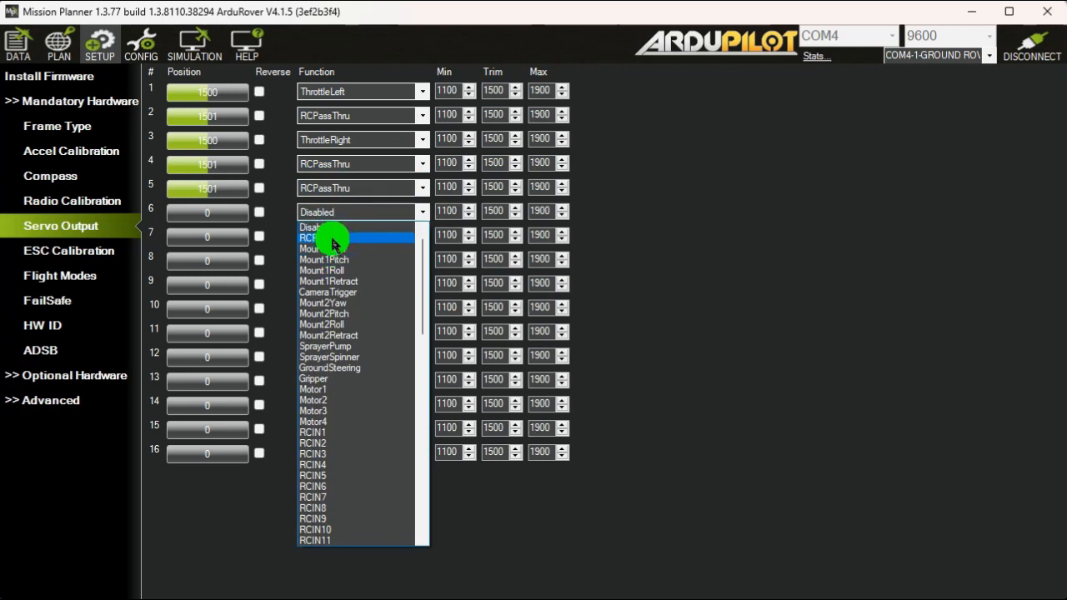
pyautogui.click(332, 238)
pyautogui.click(329, 235)
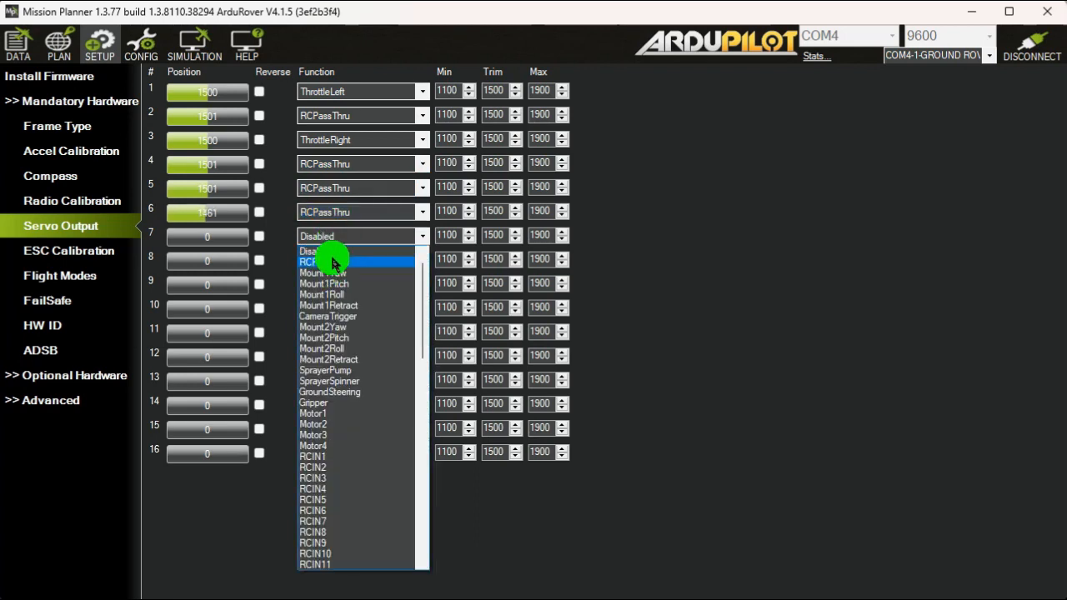
pyautogui.click(331, 263)
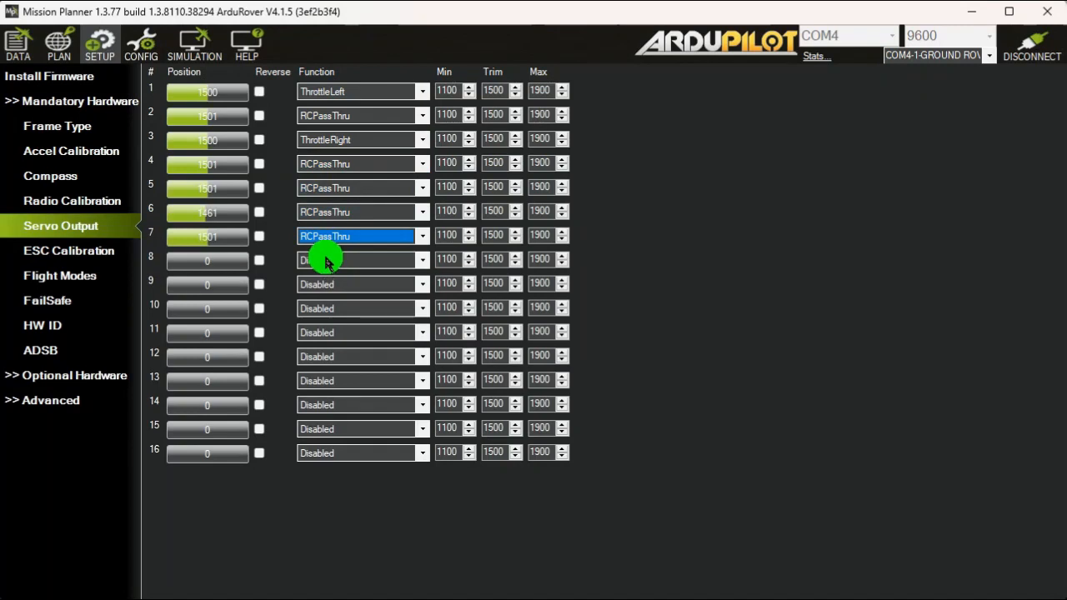
# Step: Set the function of servo outputs 9 and 10 to RCPassThru, skipping output 8
pyautogui.click(331, 285)
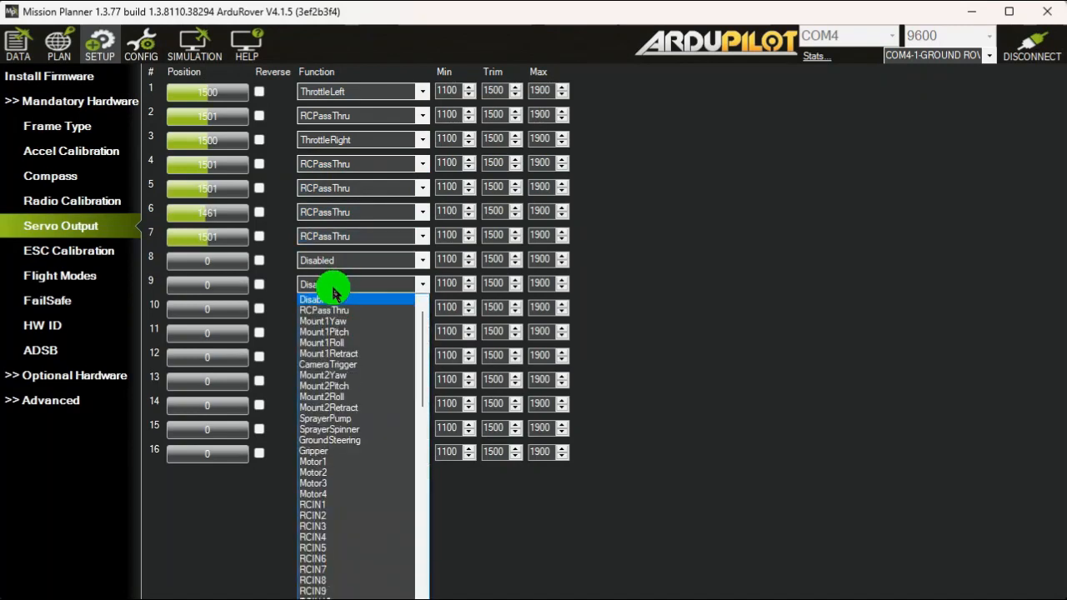
pyautogui.click(325, 306)
pyautogui.click(328, 308)
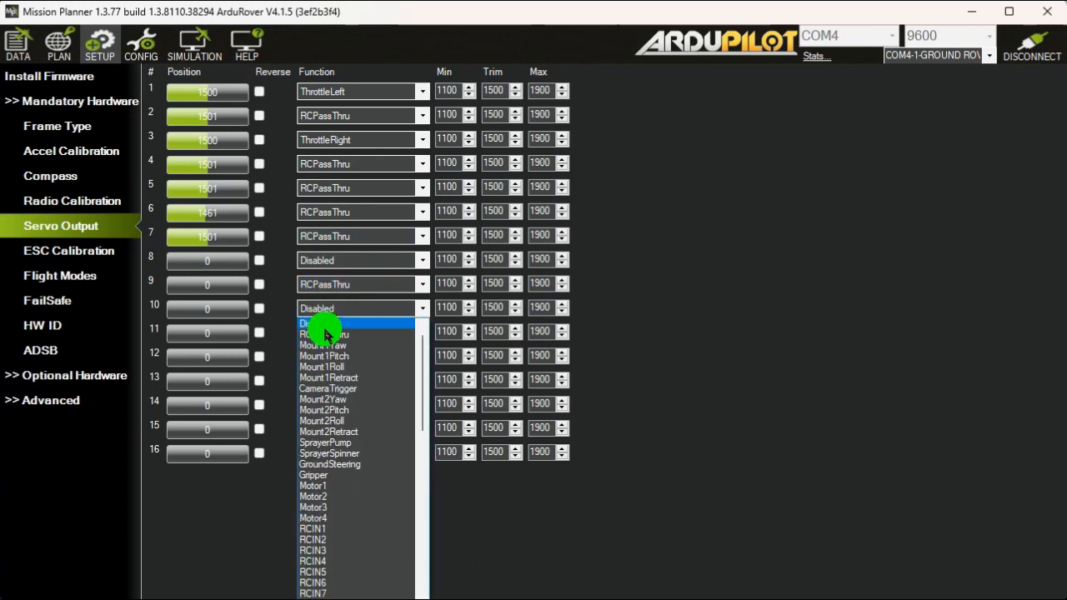
pyautogui.click(324, 334)
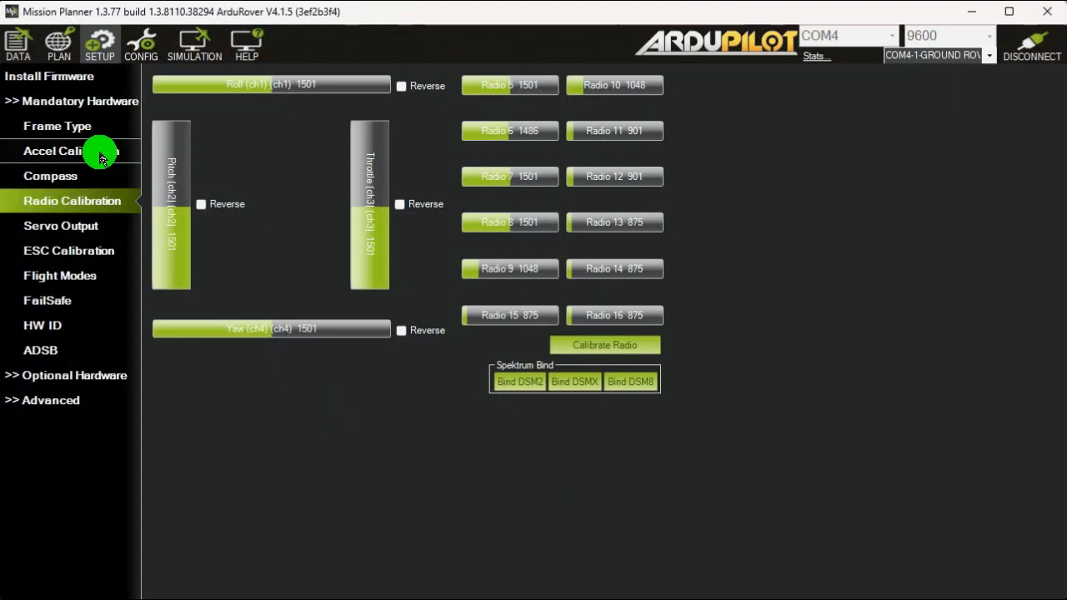
# Step: Run the 3-axis accelerometer calibration through every requested vehicle position and calibrate the autopilot's level
pyautogui.click(97, 155)
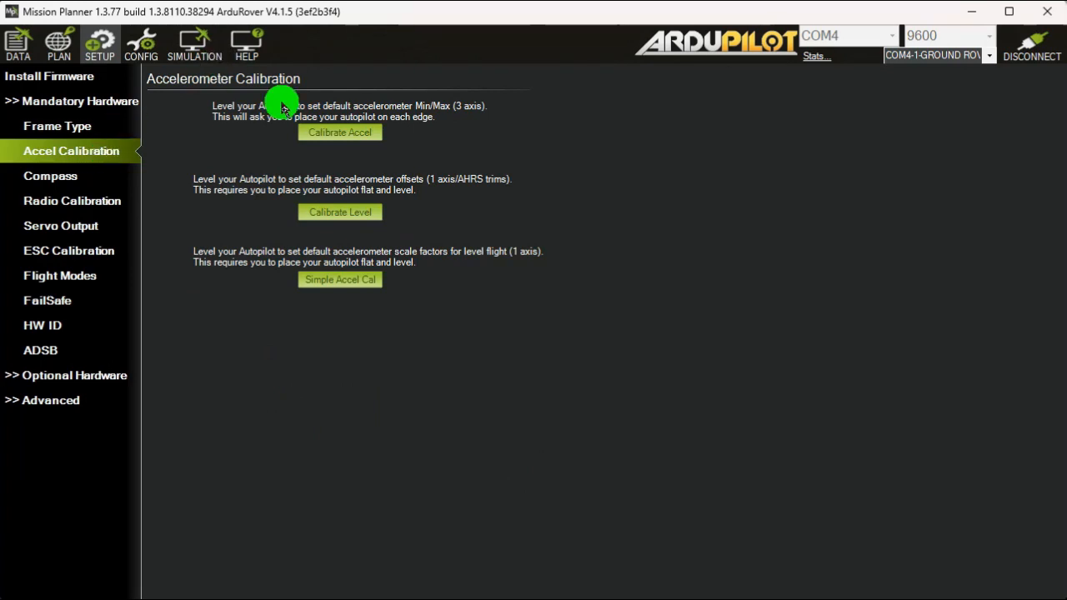
pyautogui.click(340, 136)
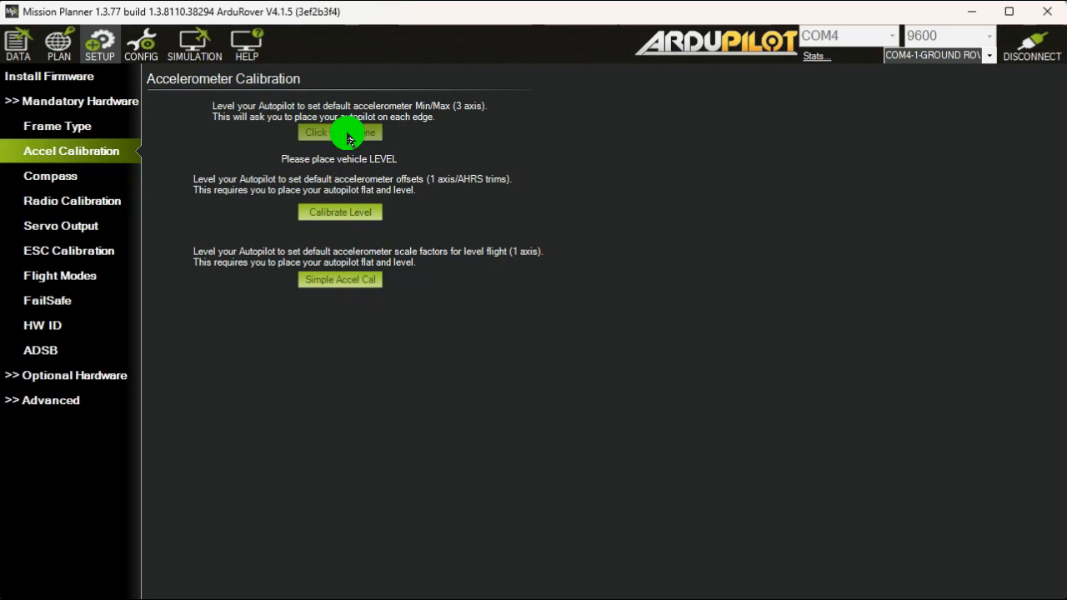
pyautogui.click(348, 138)
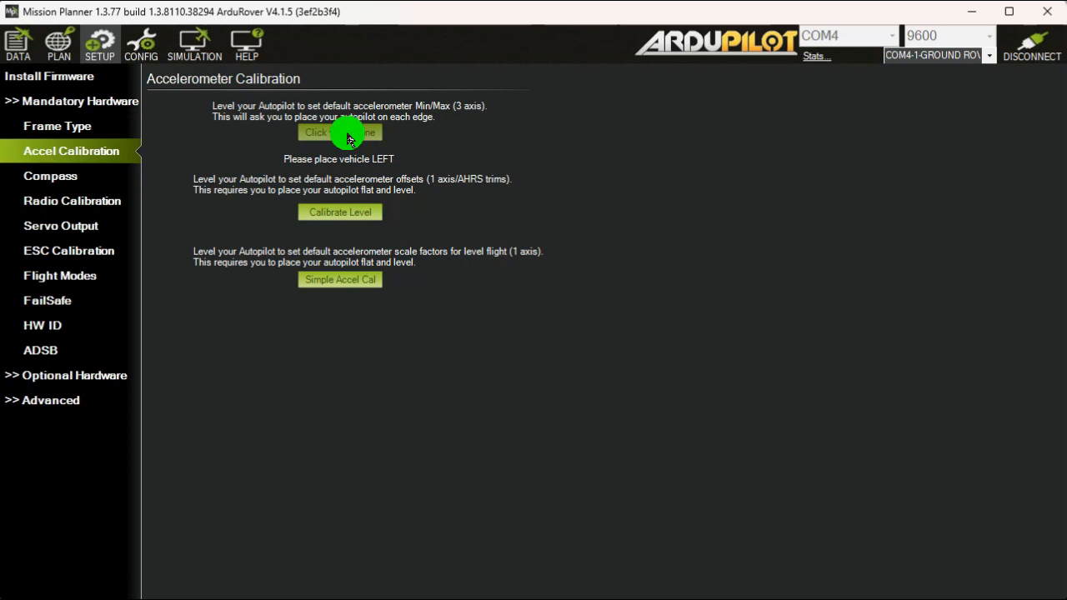
pyautogui.click(348, 138)
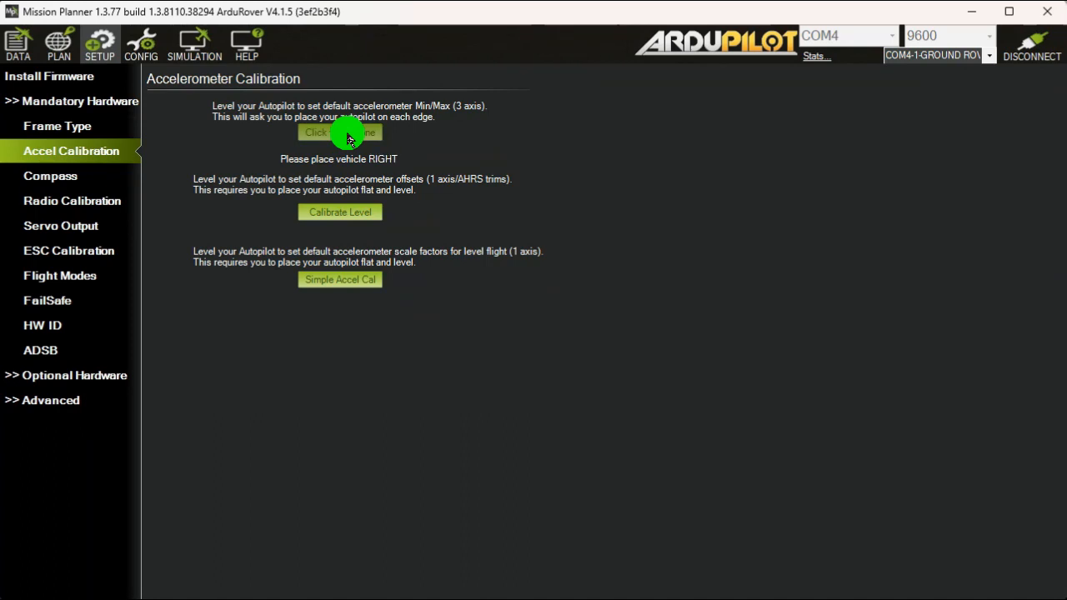
pyautogui.click(348, 139)
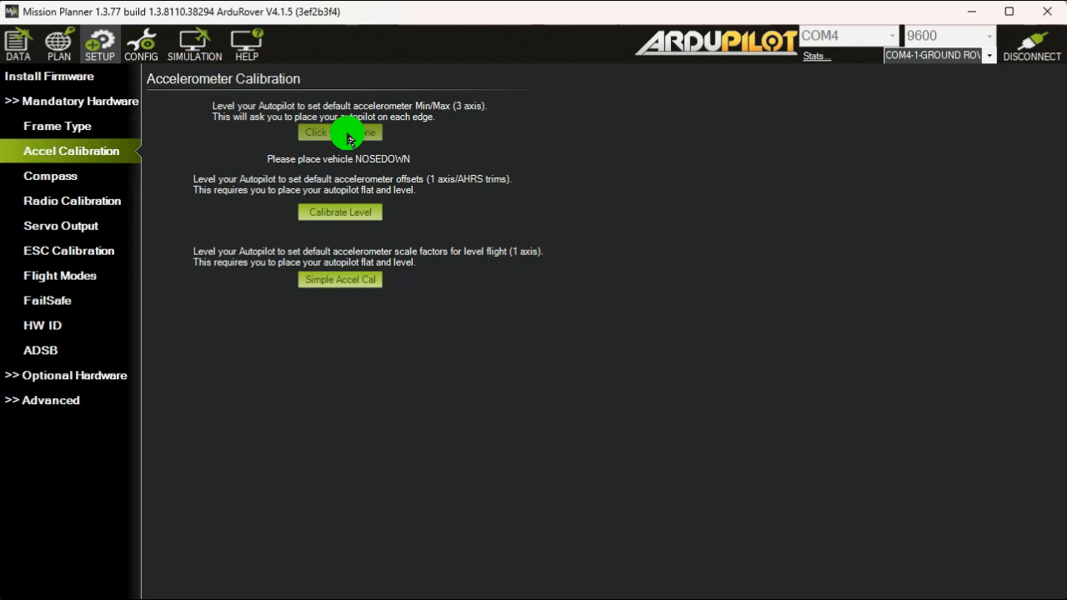
pyautogui.click(348, 138)
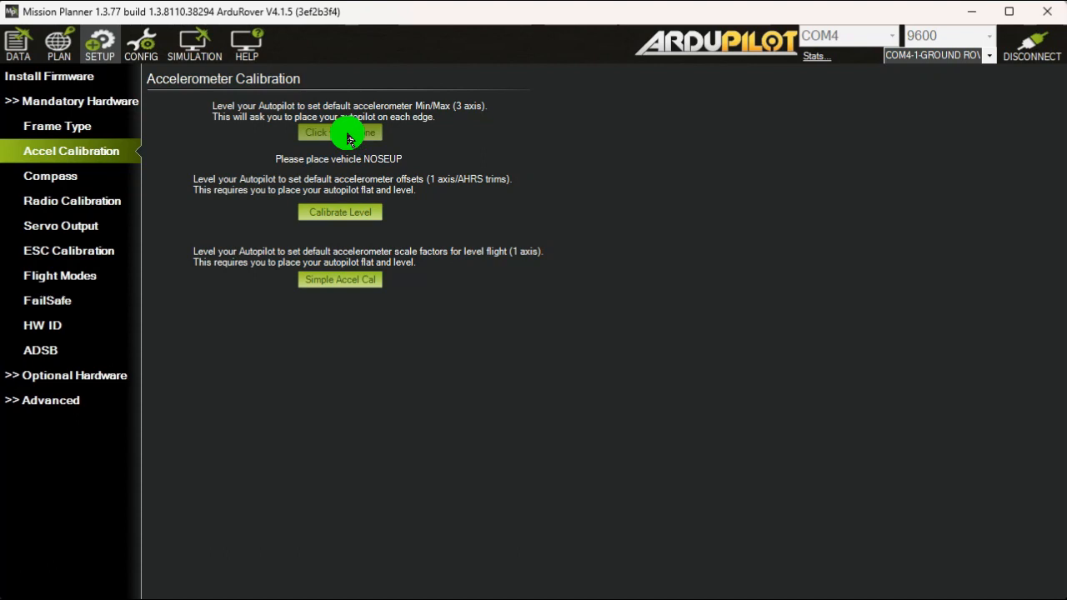
pyautogui.click(349, 138)
pyautogui.click(349, 138)
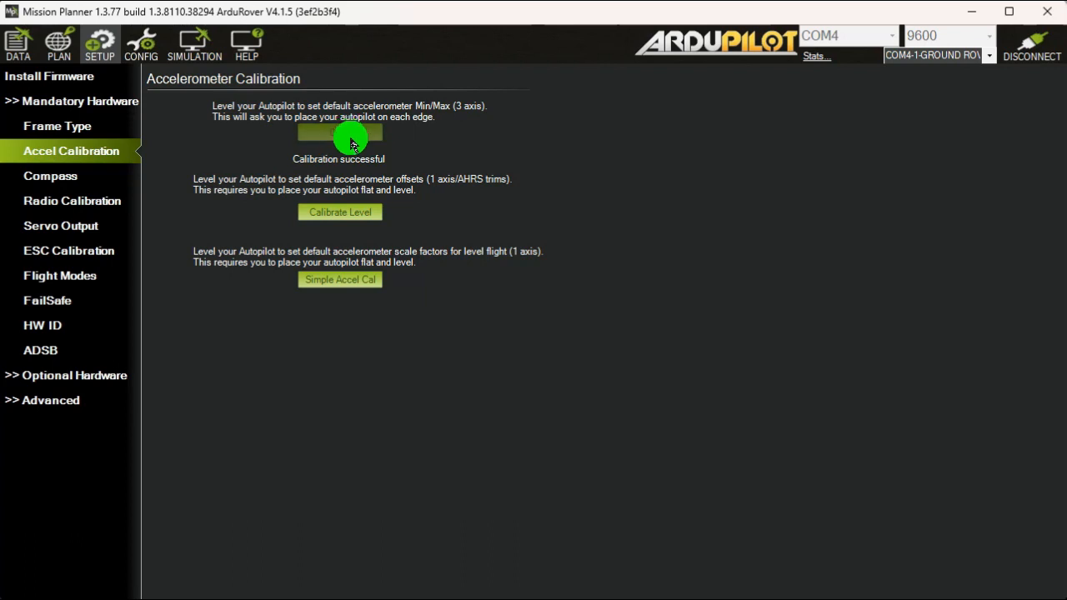
pyautogui.click(329, 216)
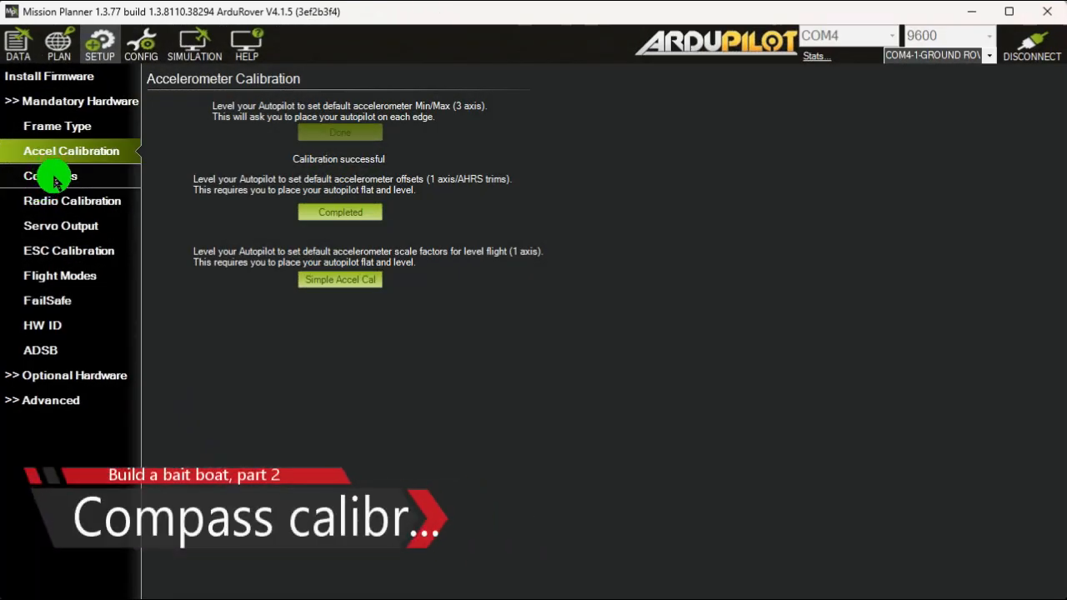
# Step: Run the onboard mag calibration for the compasses with Default fitness and reboot the autopilot
pyautogui.click(54, 178)
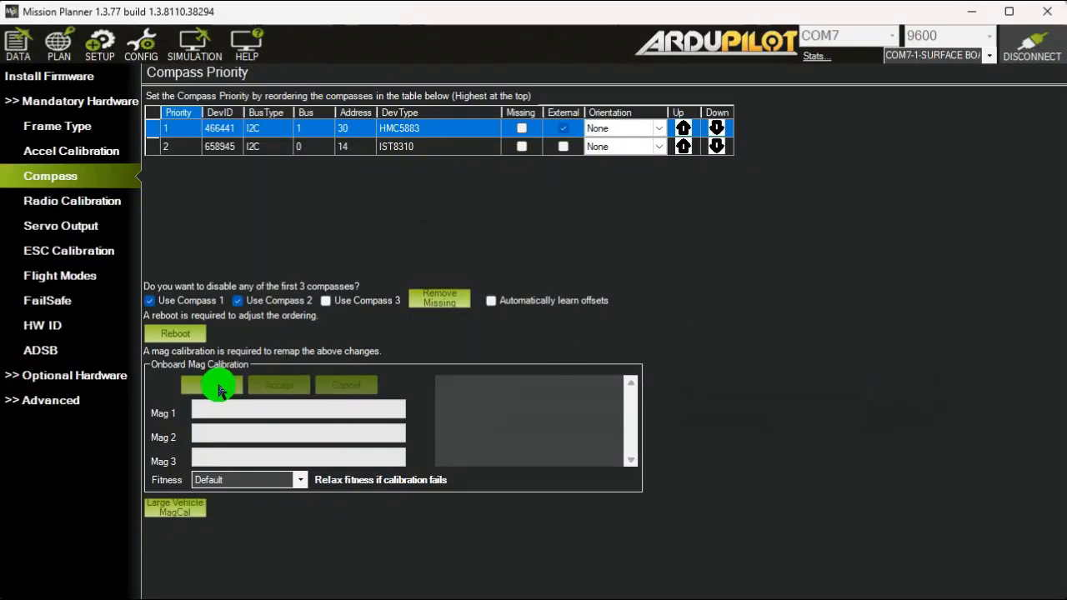
pyautogui.click(219, 391)
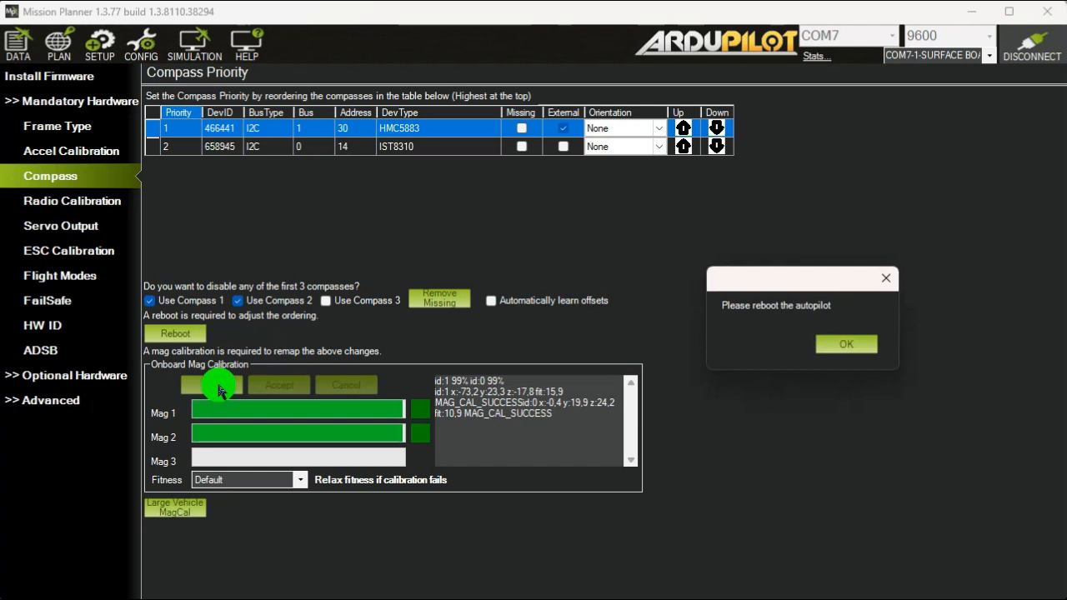
pyautogui.click(850, 347)
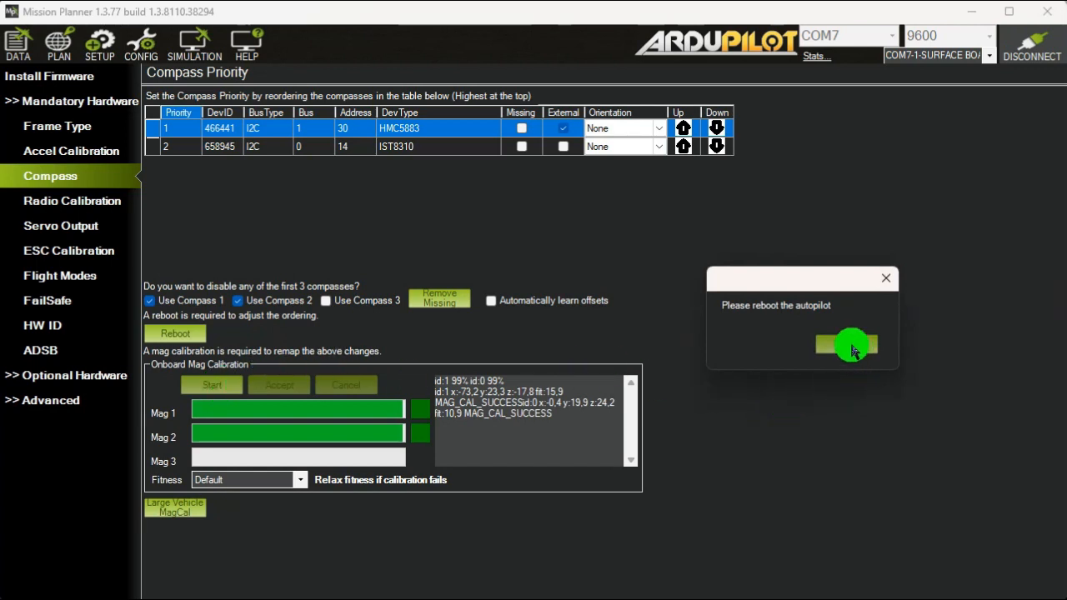
pyautogui.click(850, 346)
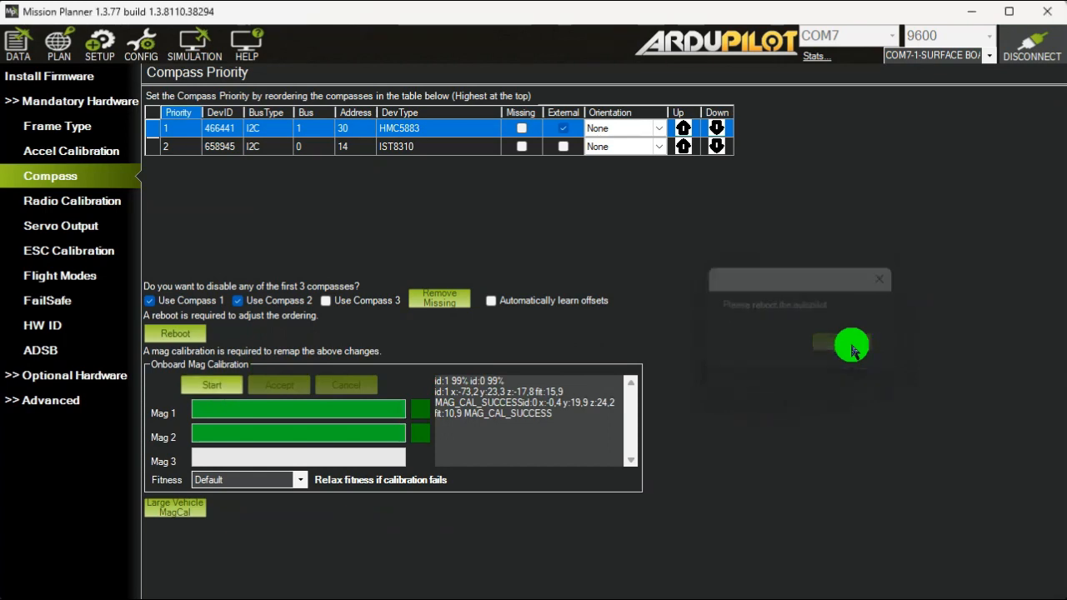
pyautogui.click(183, 339)
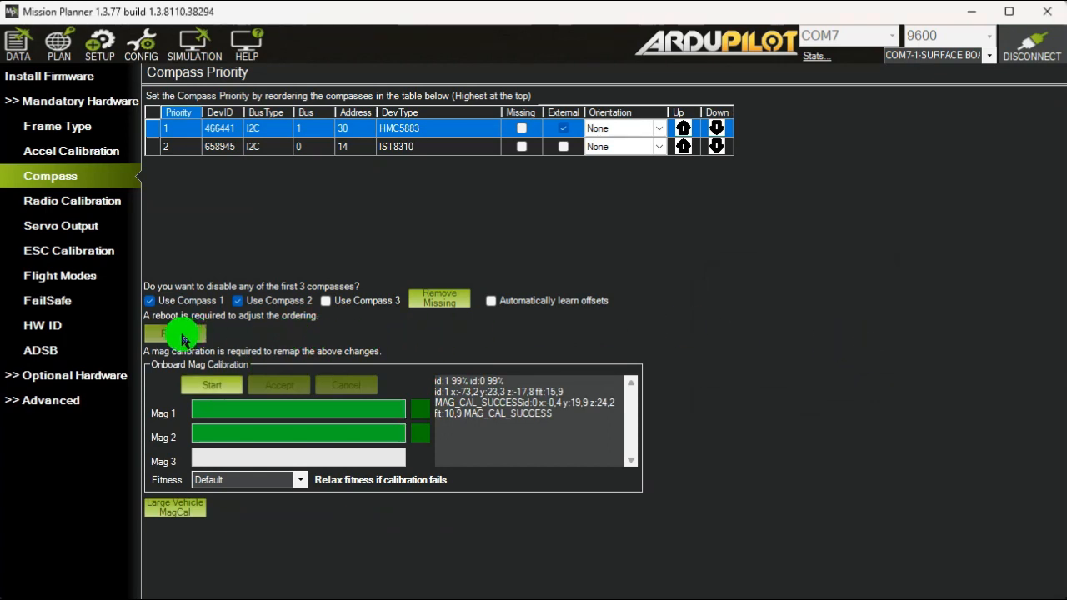
pyautogui.click(805, 345)
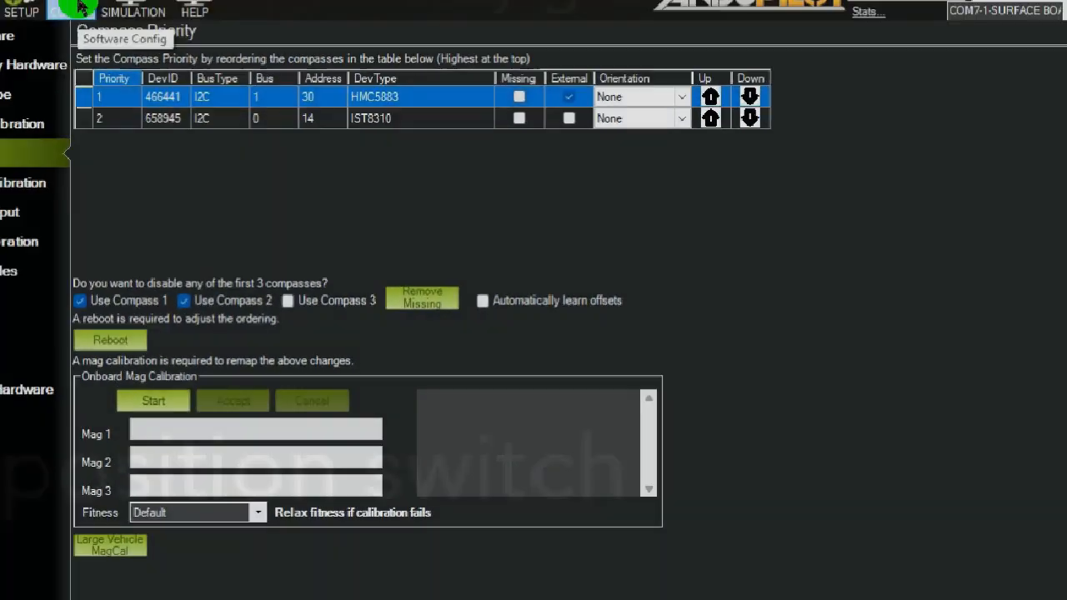
# Step: Find SERIAL1_PROTOCOL in the full parameter list, set it to 1 (MAVLink1) and write it to the autopilot
pyautogui.click(81, 6)
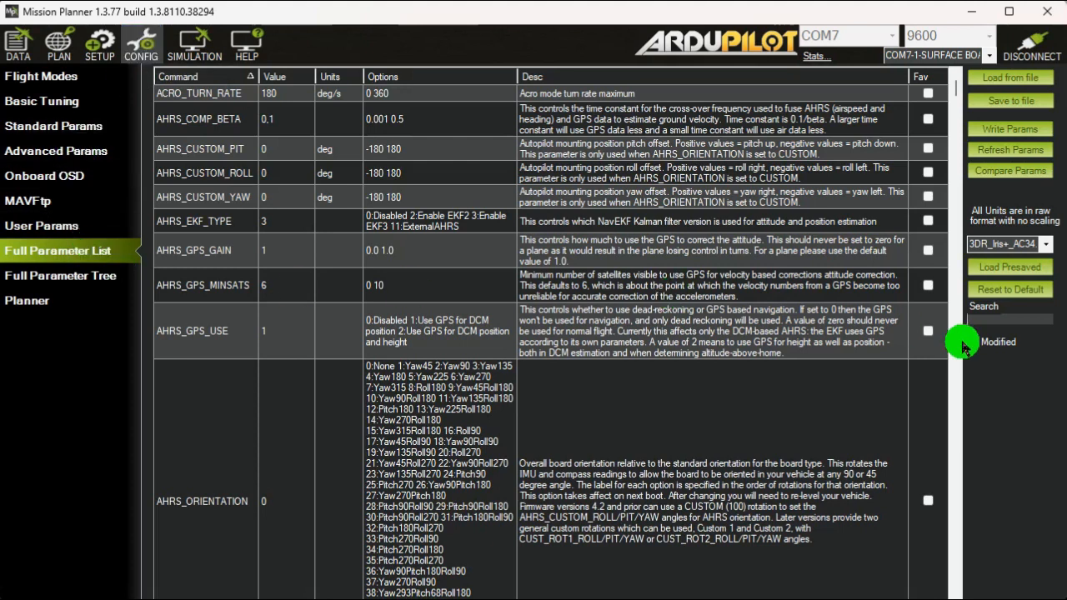
pyautogui.click(976, 319)
pyautogui.write('SERIAL1')
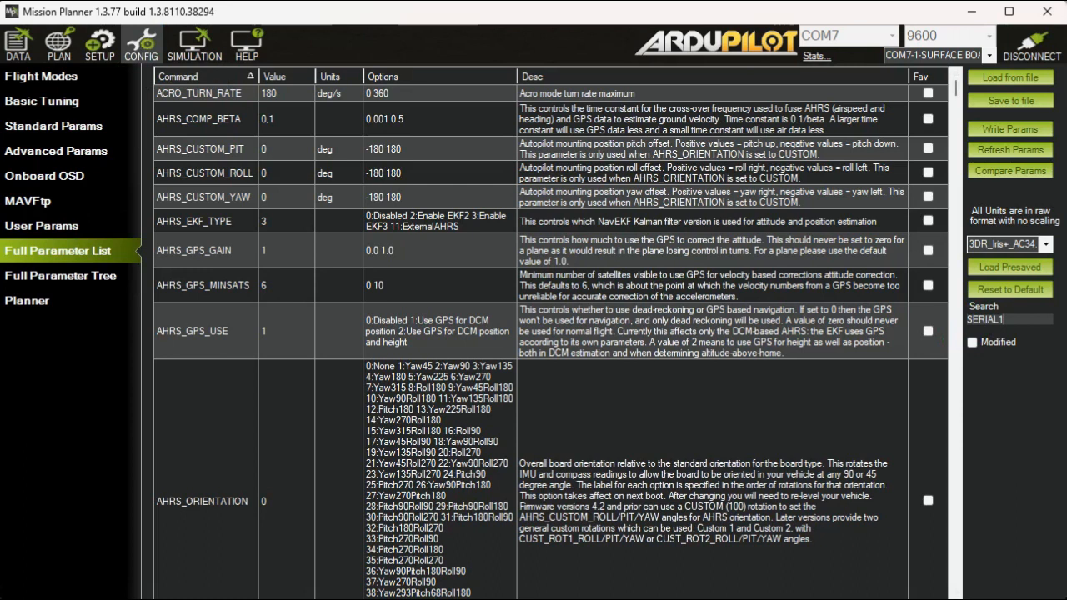
pyautogui.write('_PR')
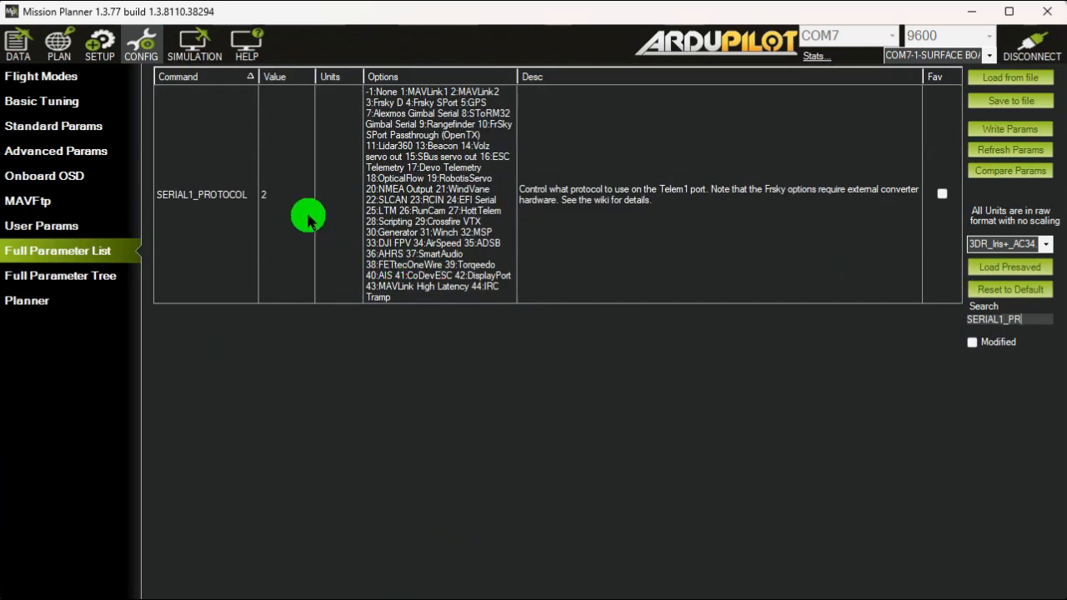
pyautogui.click(271, 200)
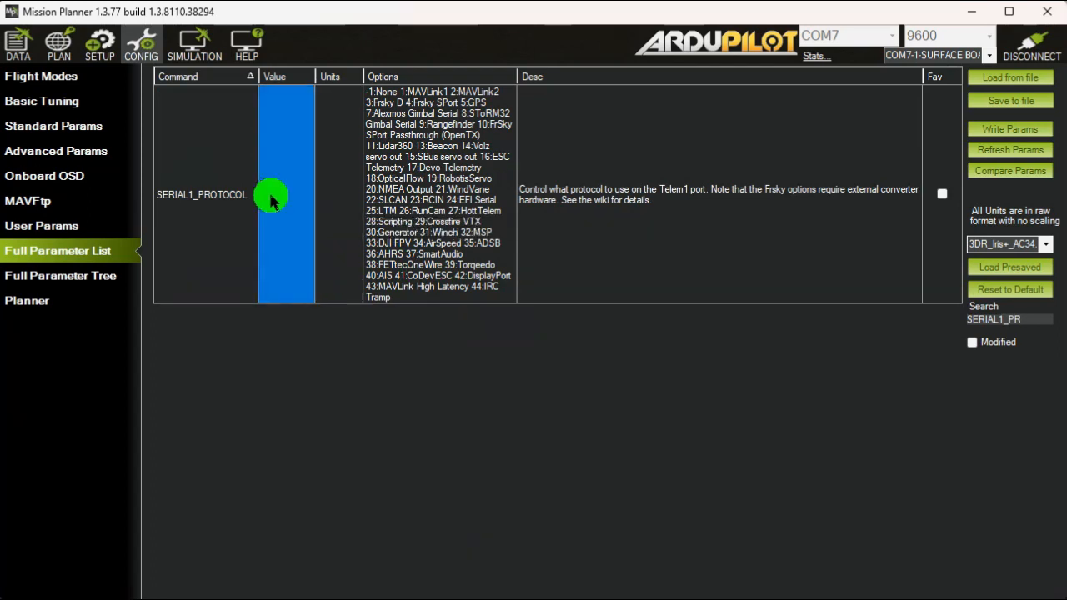
pyautogui.click(269, 200)
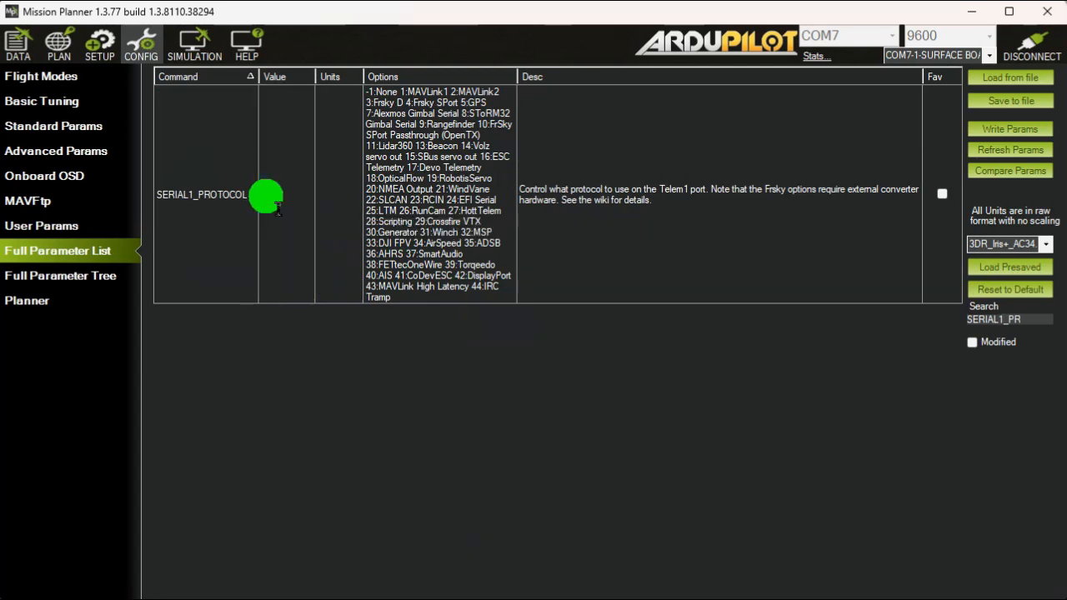
pyautogui.write('1')
pyautogui.press('Tab')
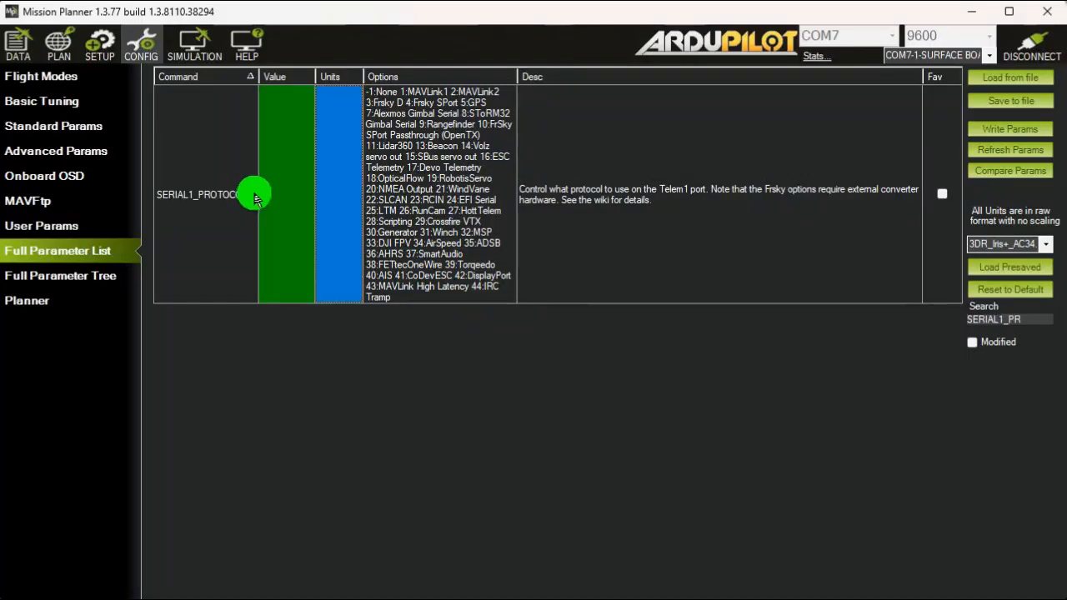
pyautogui.click(1012, 130)
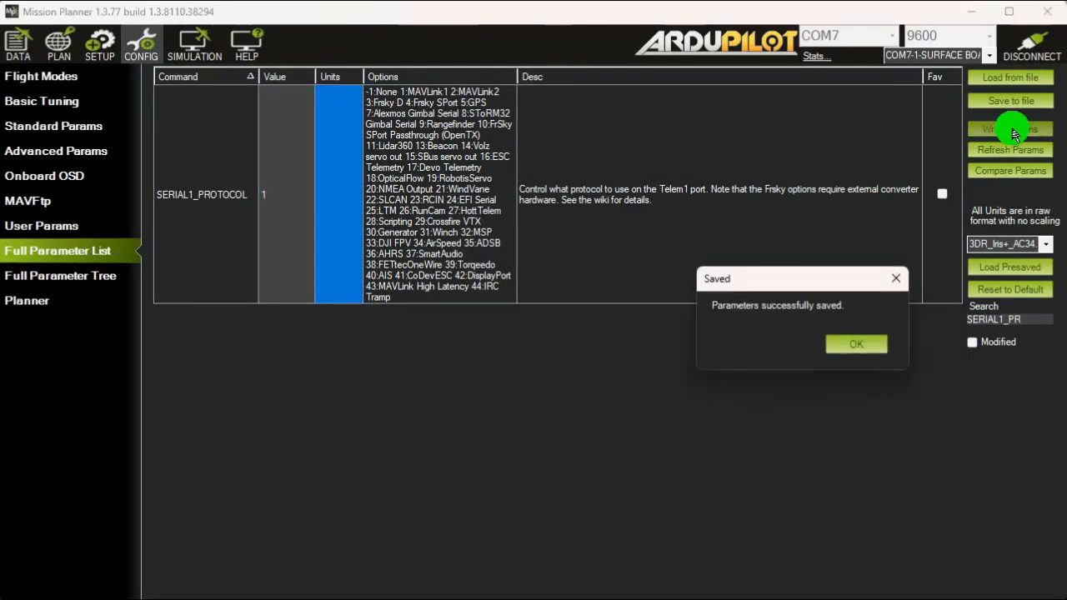
pyautogui.click(847, 345)
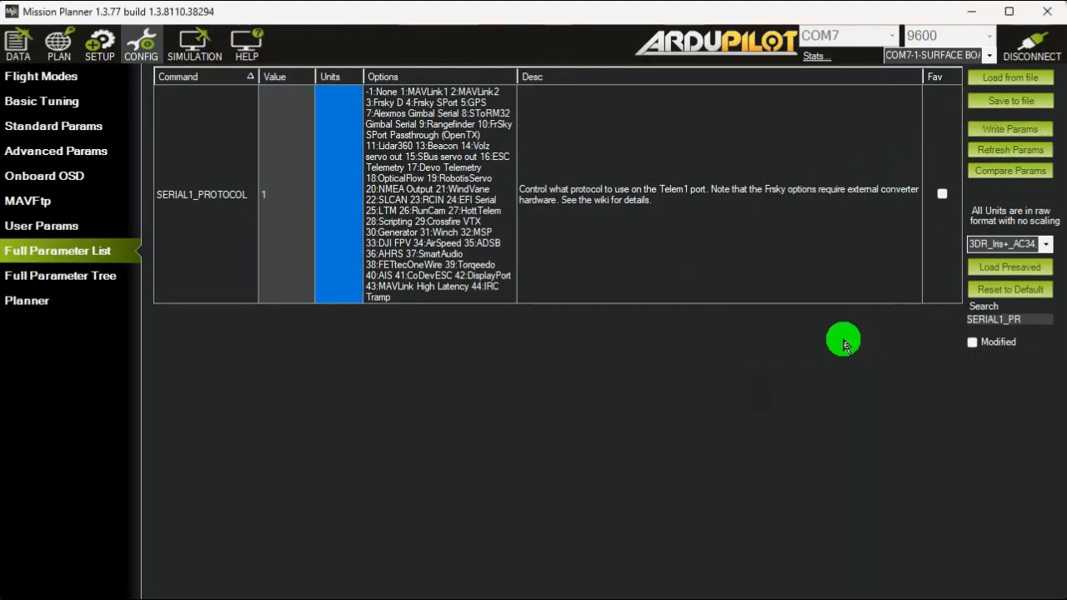